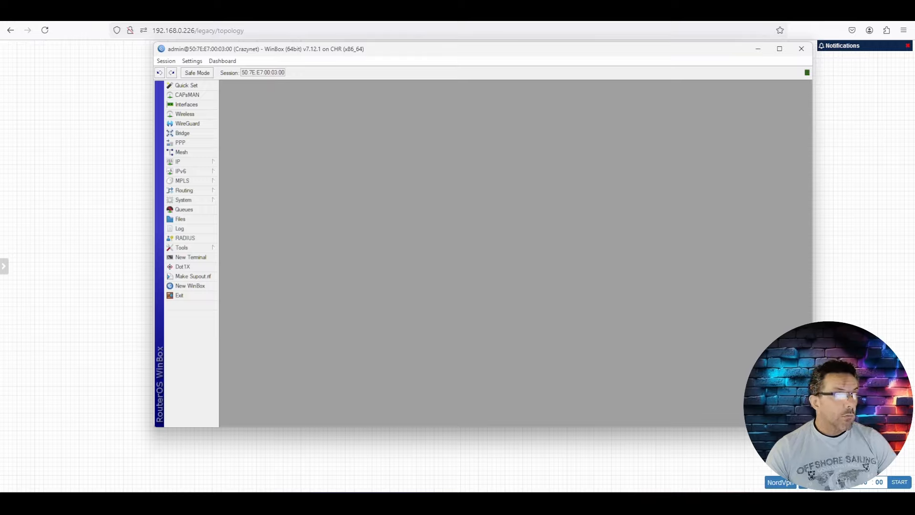
- Check the NordVPN article on MikroTik IKEv2 setup, then return to WinBox and open the router's IPsec policies
key(alt+Tab)
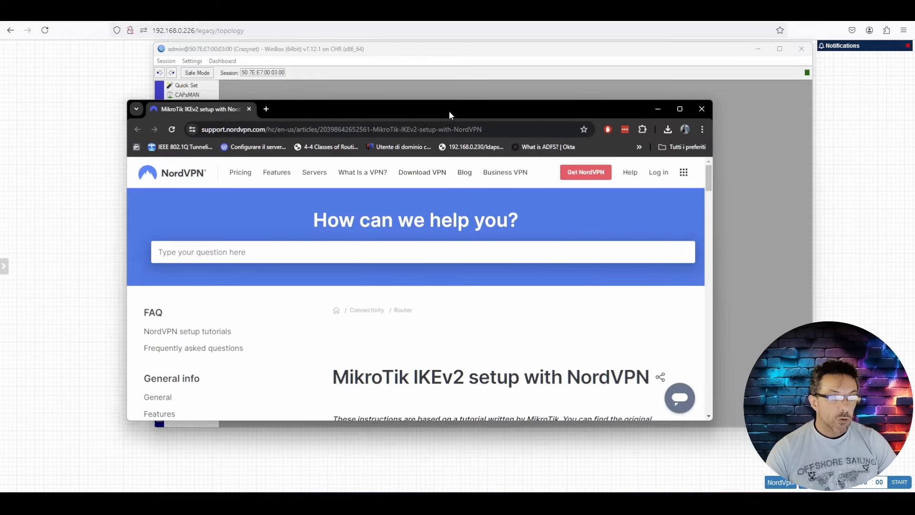
key(alt+Tab)
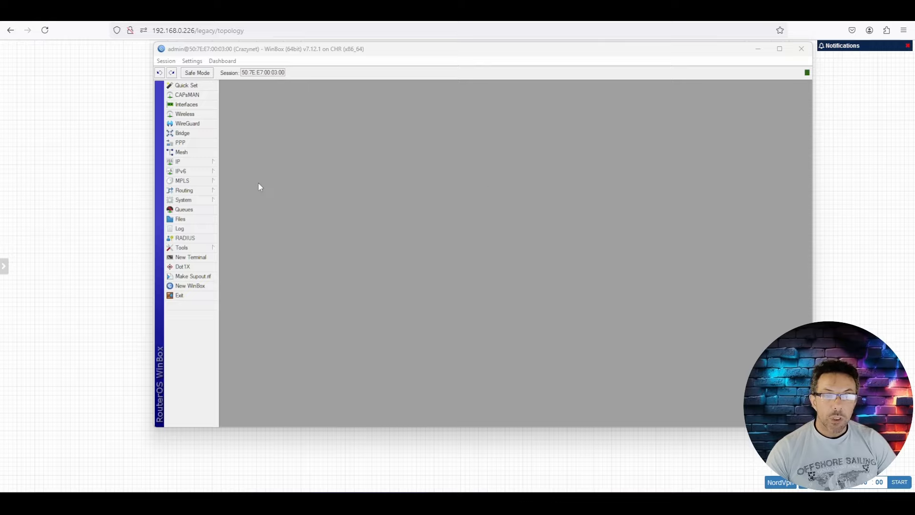
click(205, 164)
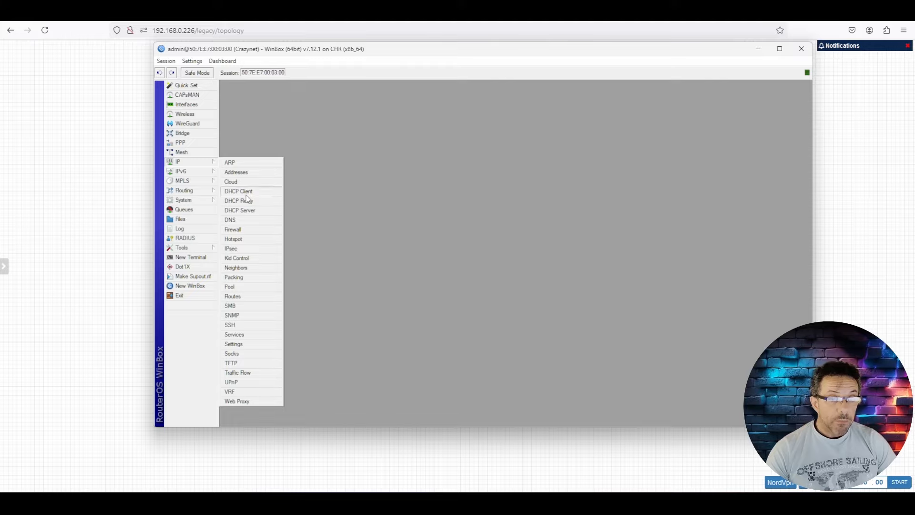
click(256, 248)
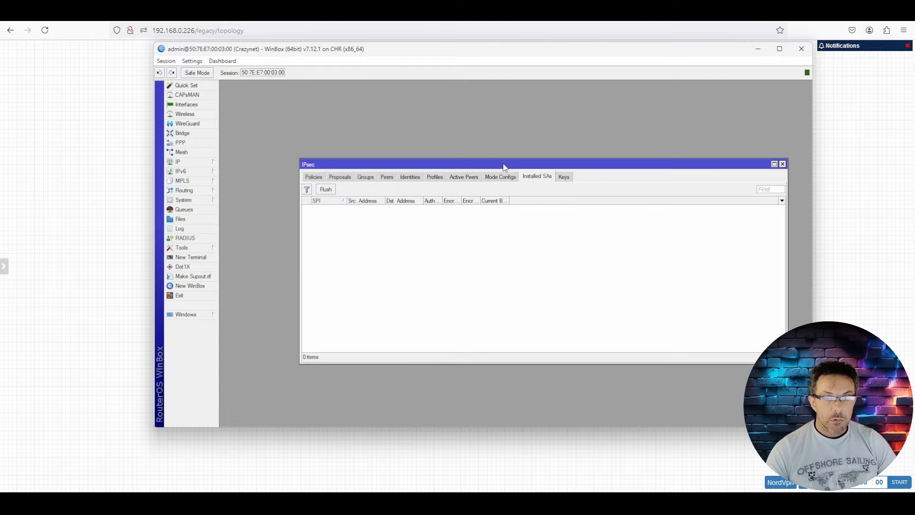
drag(504, 163, 462, 133)
click(273, 147)
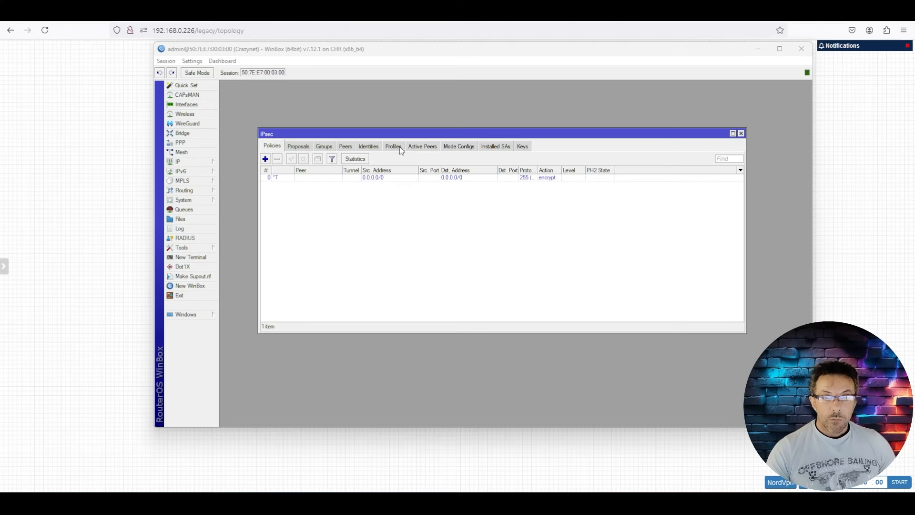
- Create an IPsec profile named NordVPN with the default settings
click(396, 147)
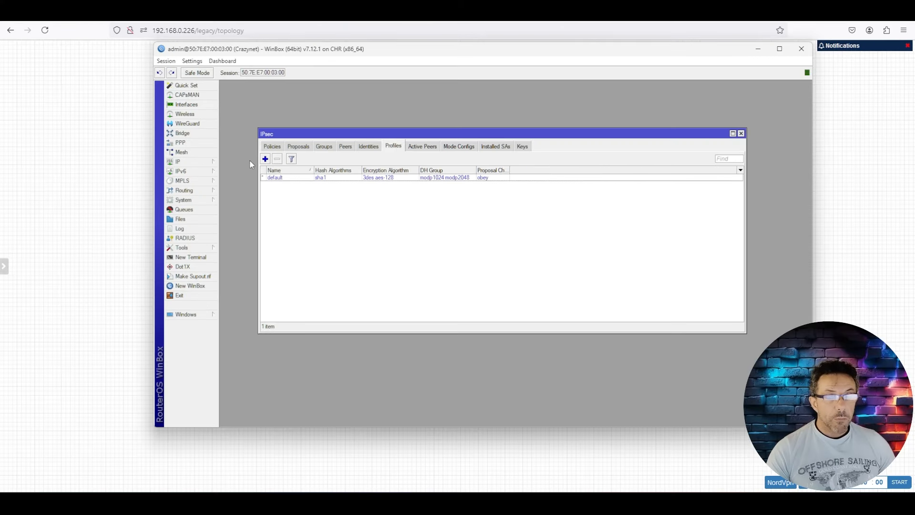
click(266, 159)
text(NordVPN)
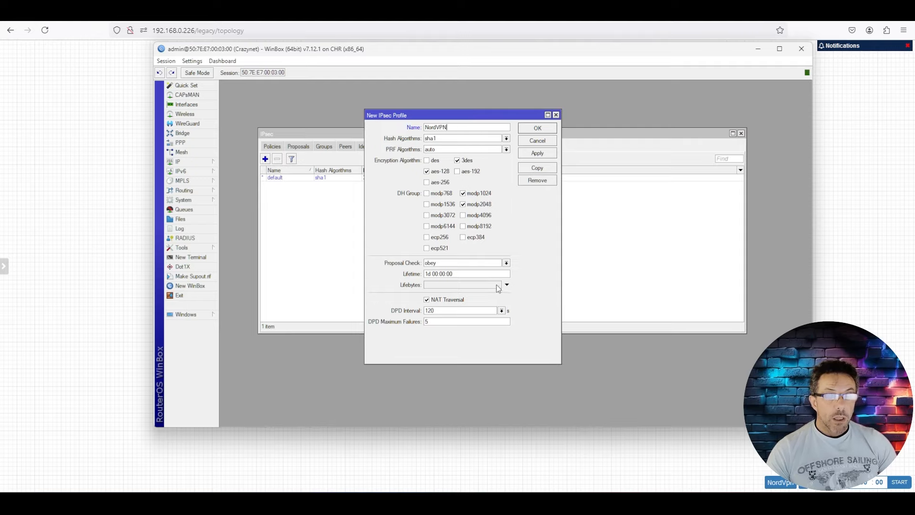
click(539, 129)
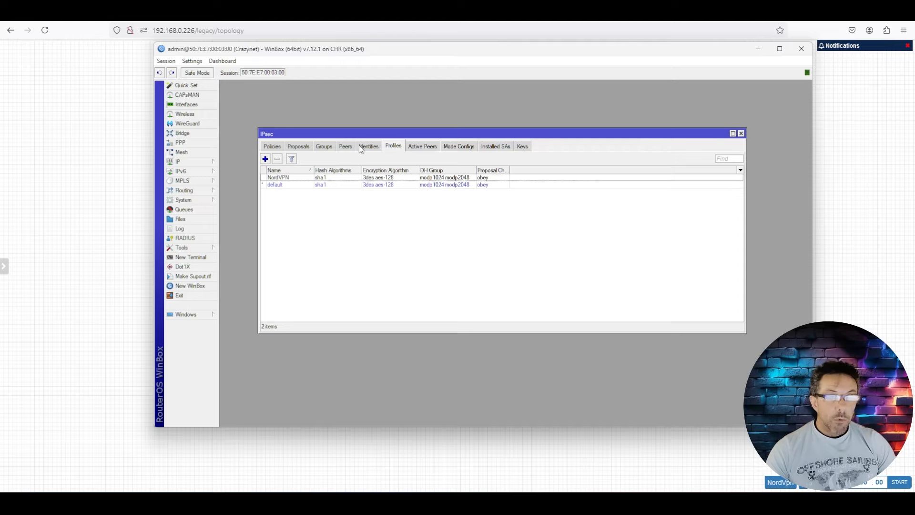
- Create an IPsec proposal named NordVPN with the PFS group set to none
click(299, 146)
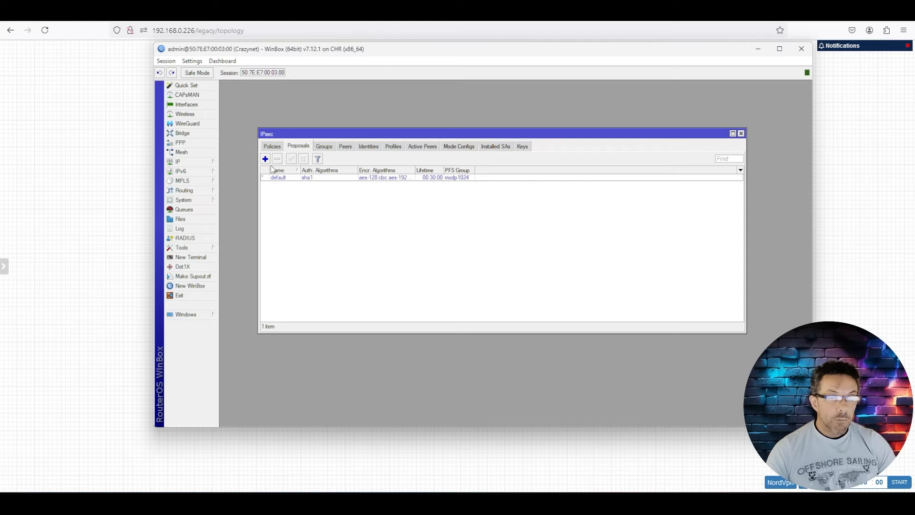
click(265, 159)
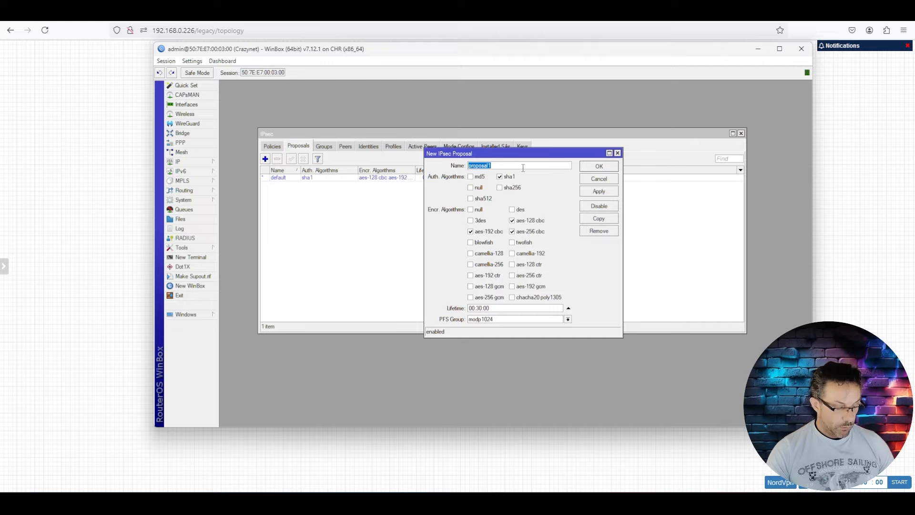
text(NordVPN)
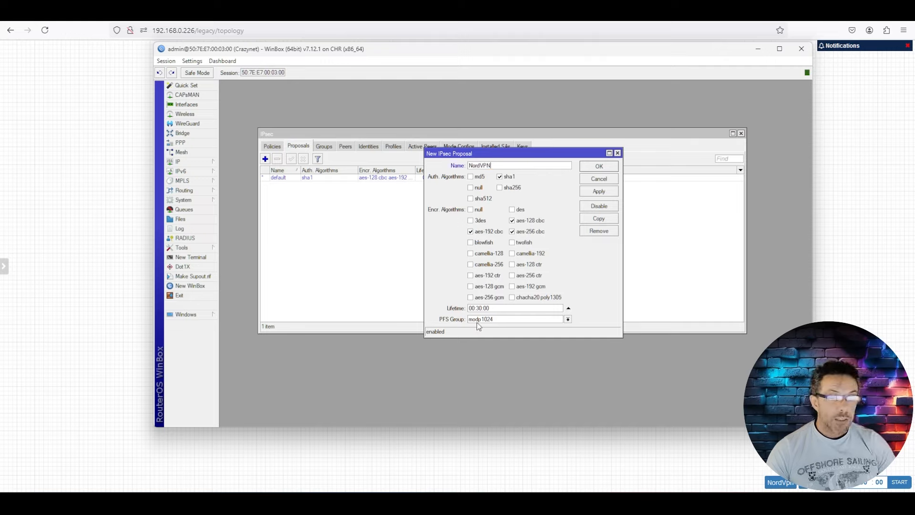
click(528, 322)
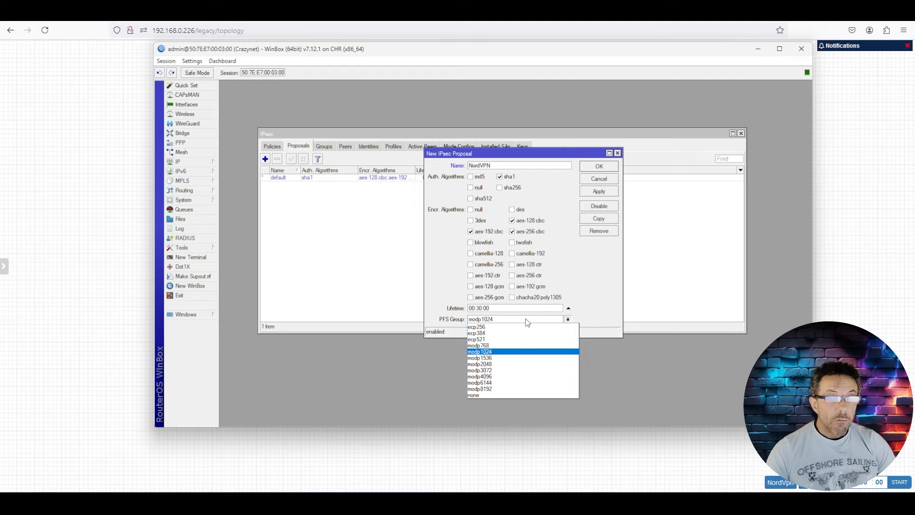
click(508, 394)
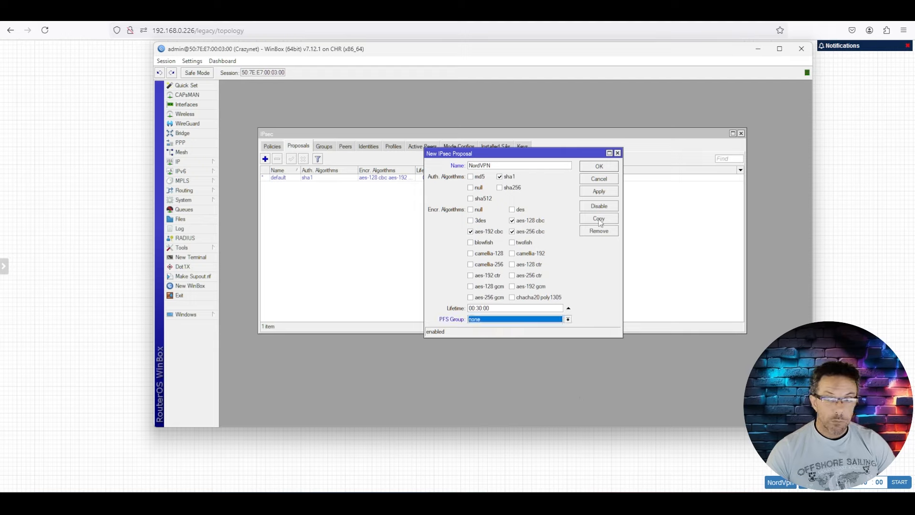
click(595, 192)
click(597, 167)
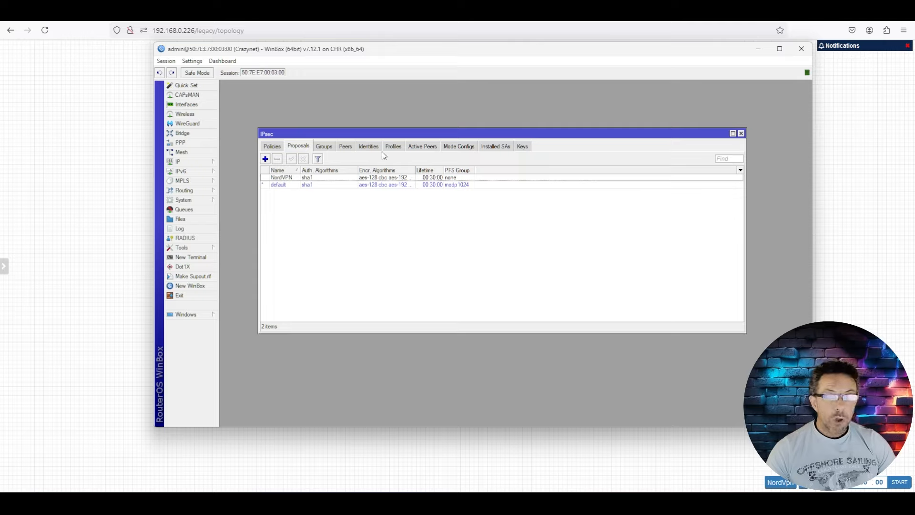
- Create an IPsec group named NordVPN
click(325, 146)
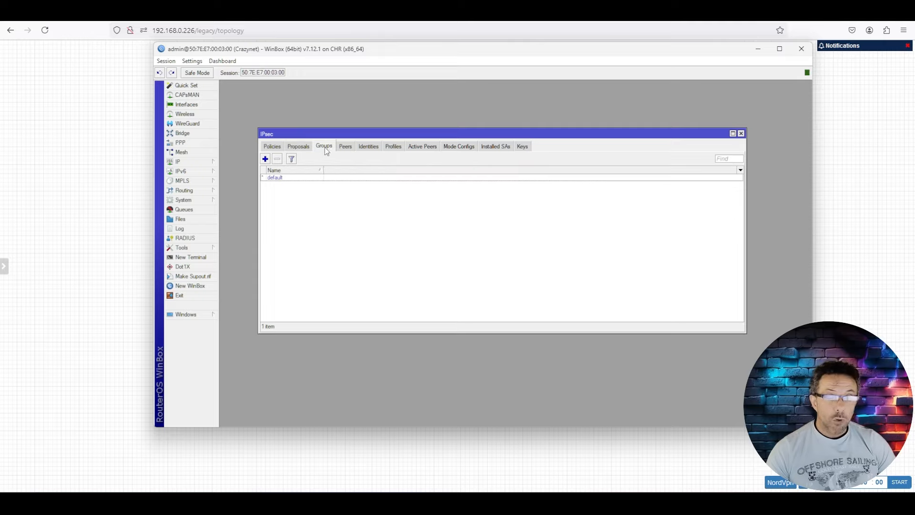
click(265, 159)
text(NordVPN)
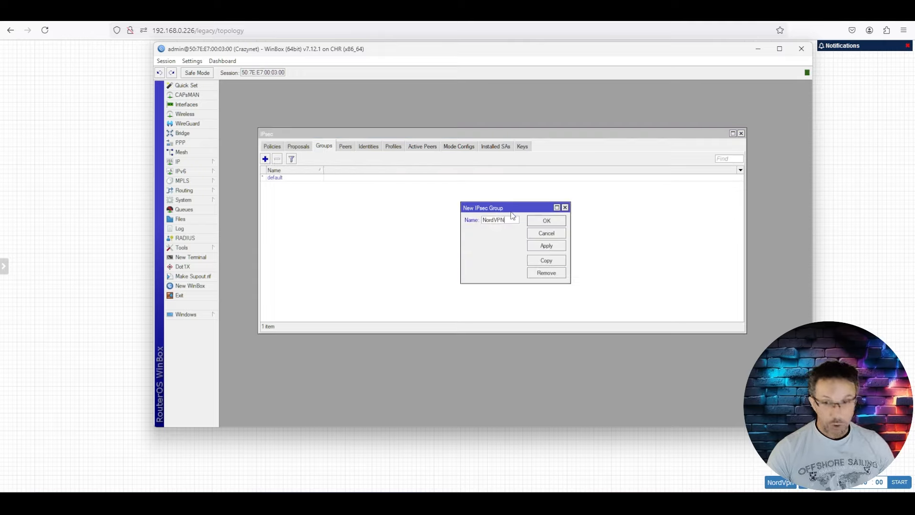
click(555, 246)
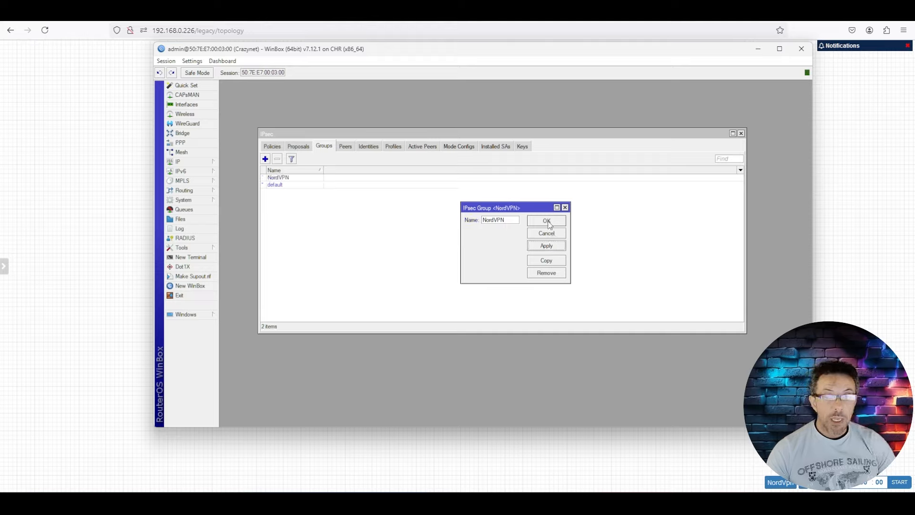
click(547, 221)
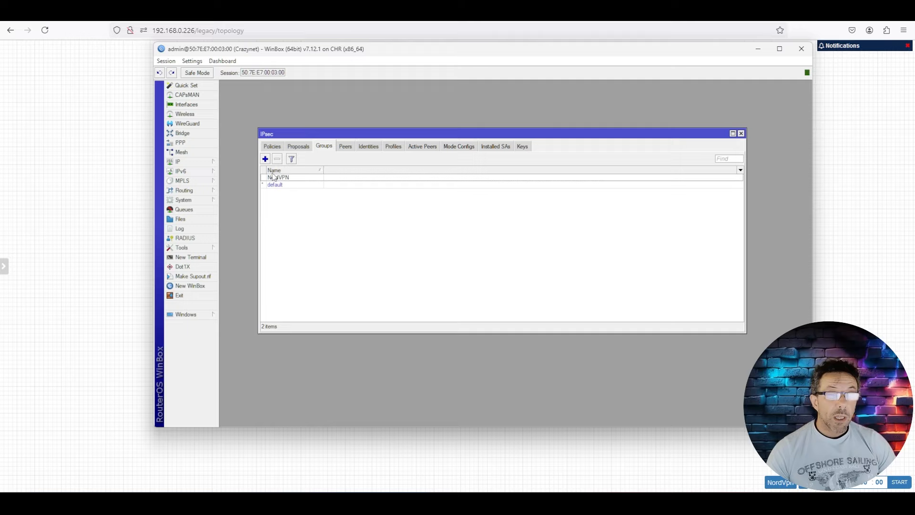
- Start a new IPsec policy with proposal NordVPN, enable Tunnel and Template, and assign it to the NordVPN group
click(281, 148)
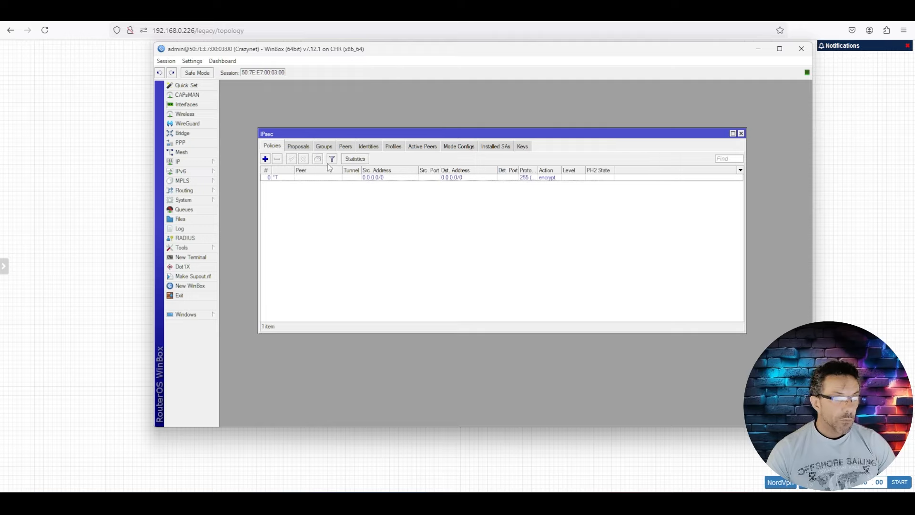
click(265, 159)
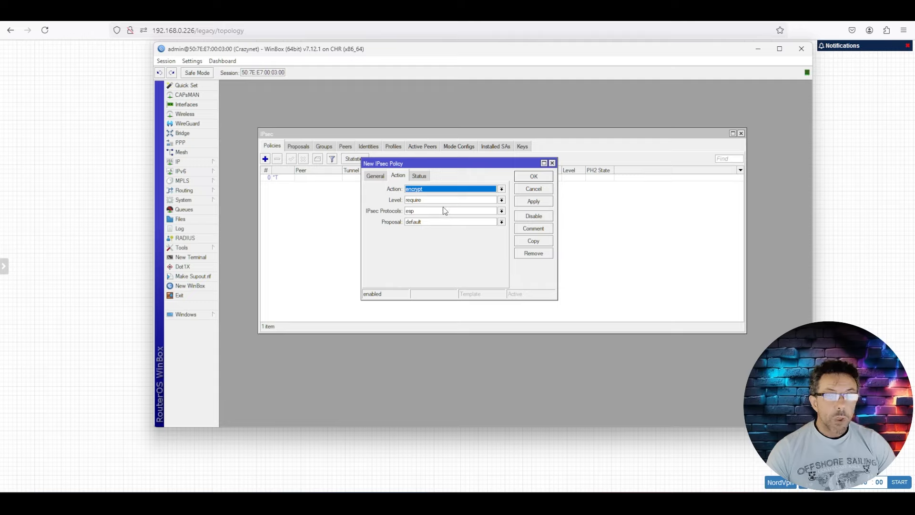
click(445, 222)
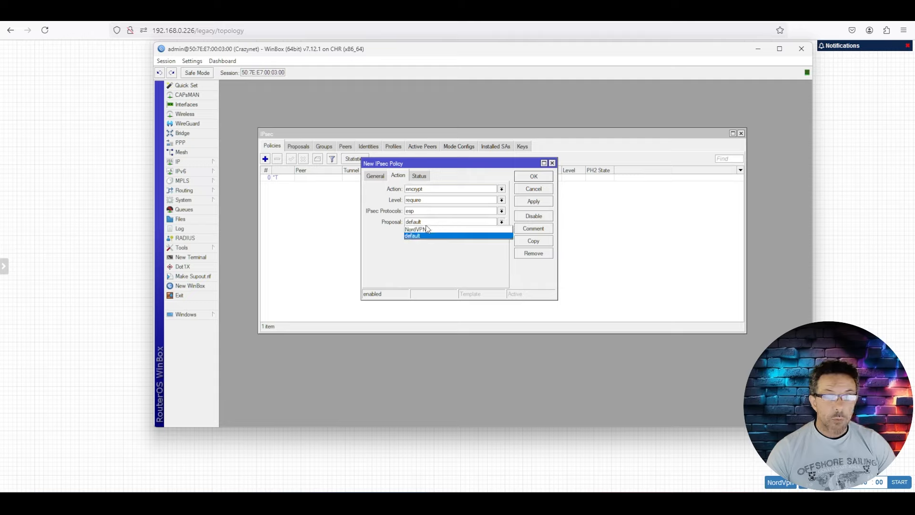
click(433, 231)
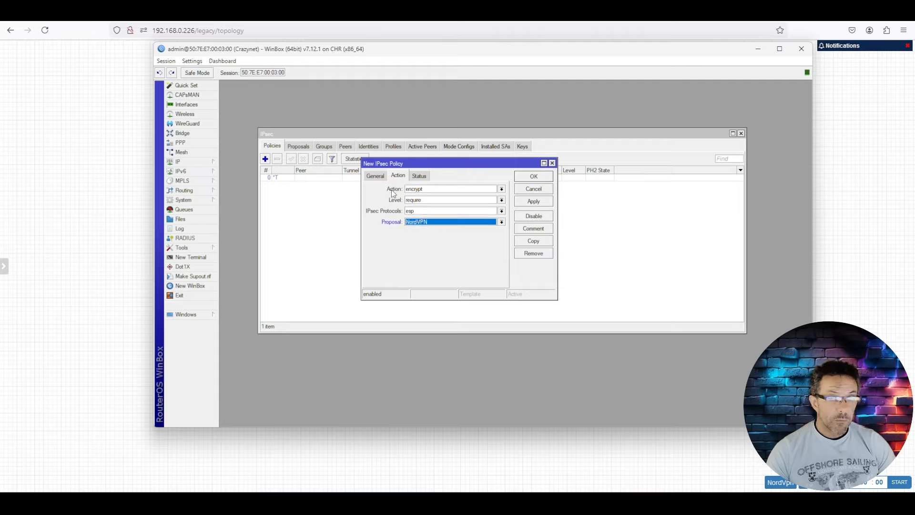
click(380, 178)
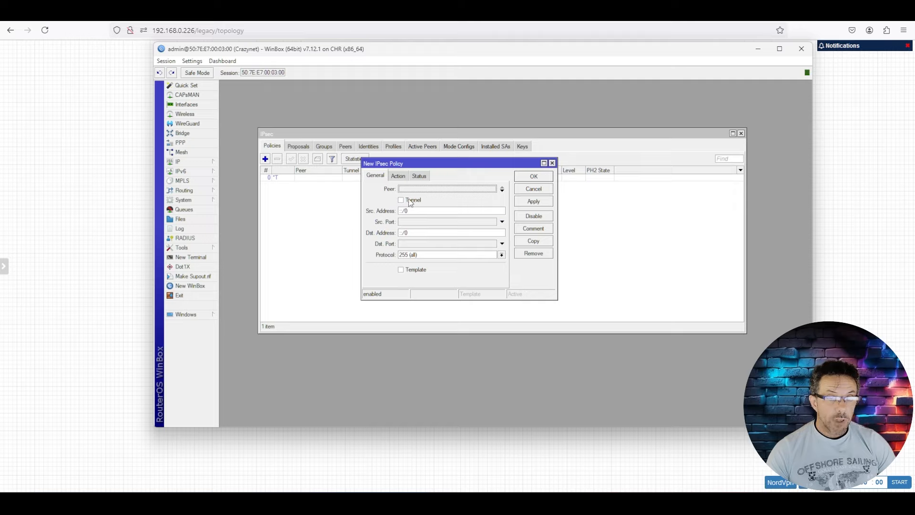
click(401, 201)
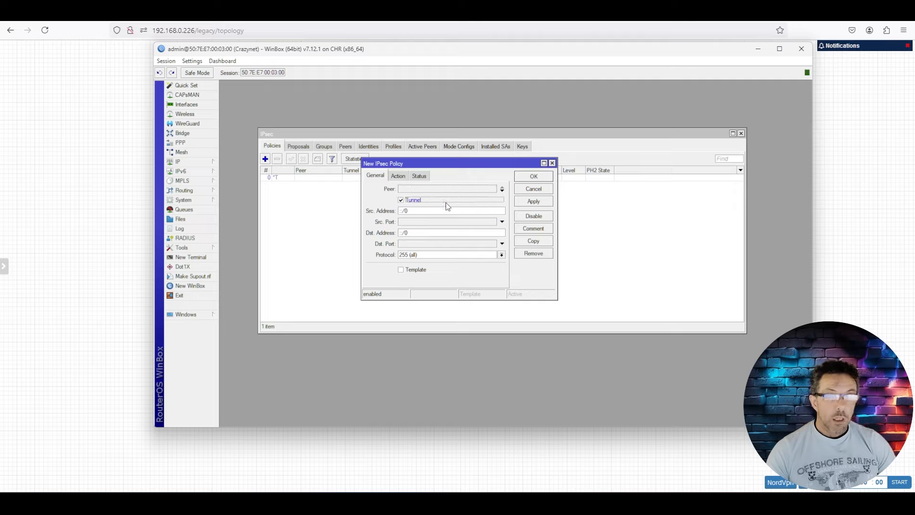
click(402, 270)
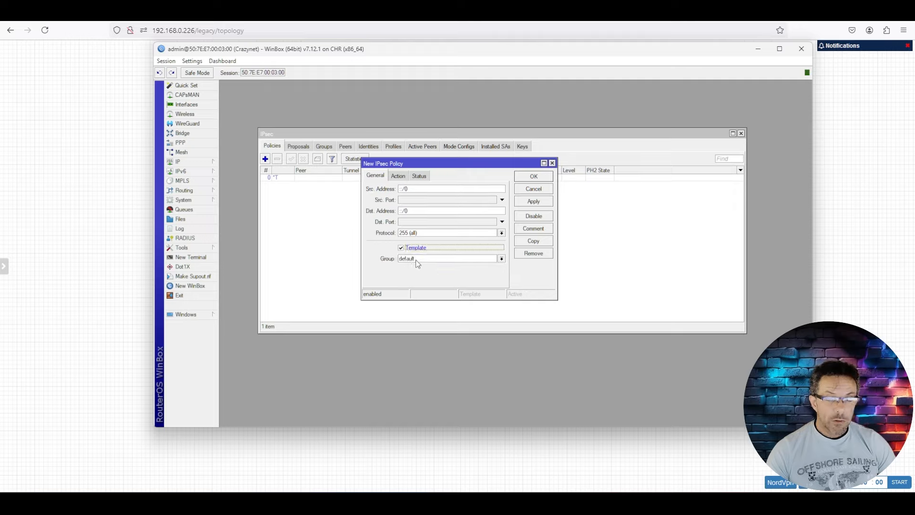
click(418, 264)
click(425, 271)
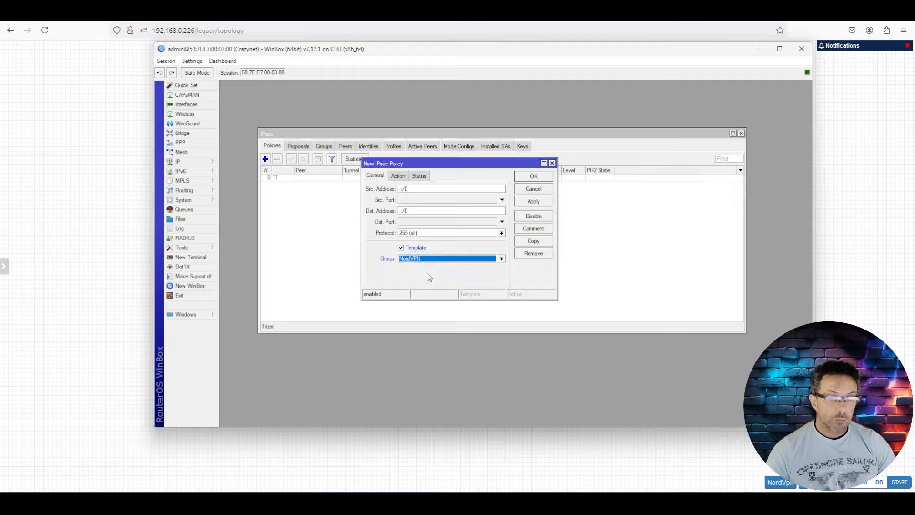
- Set the new policy's source and destination addresses to 0.0.0.0/0 and save the policy
double_click(425, 189)
text(0.)
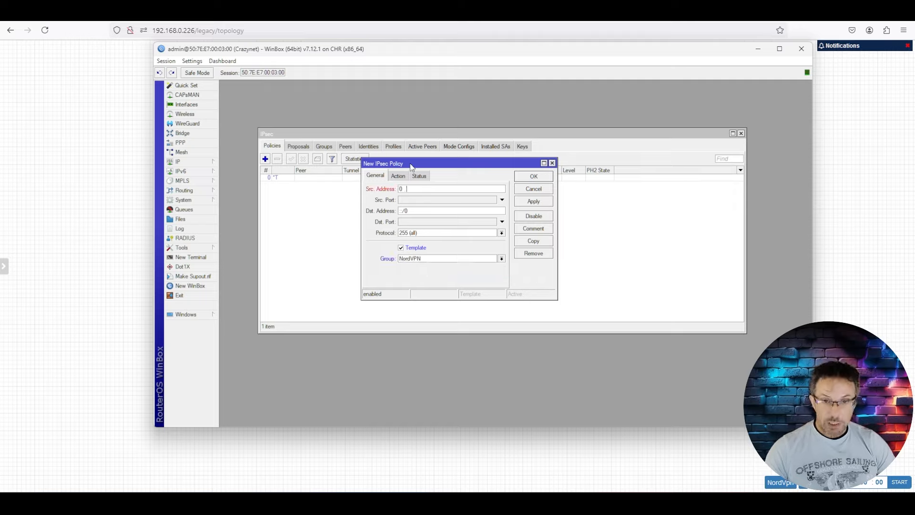
text(0.0.0/0)
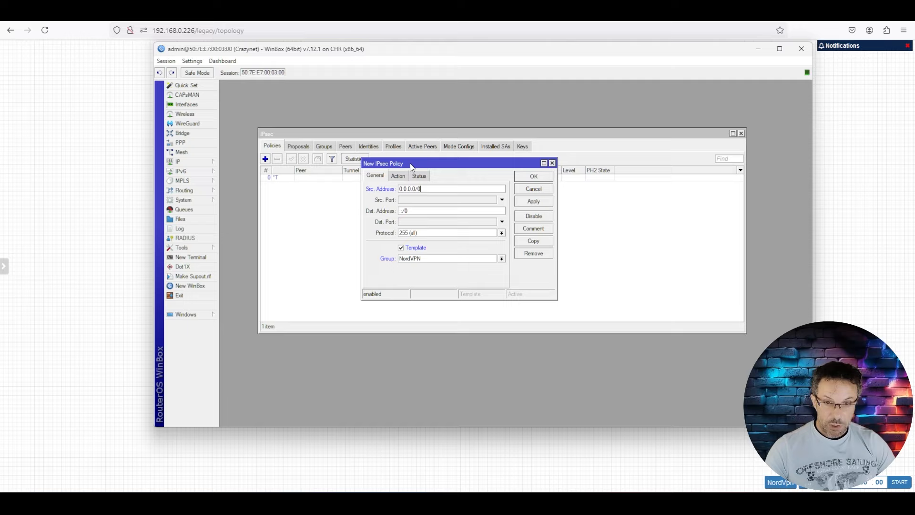
click(362, 212)
text(0)
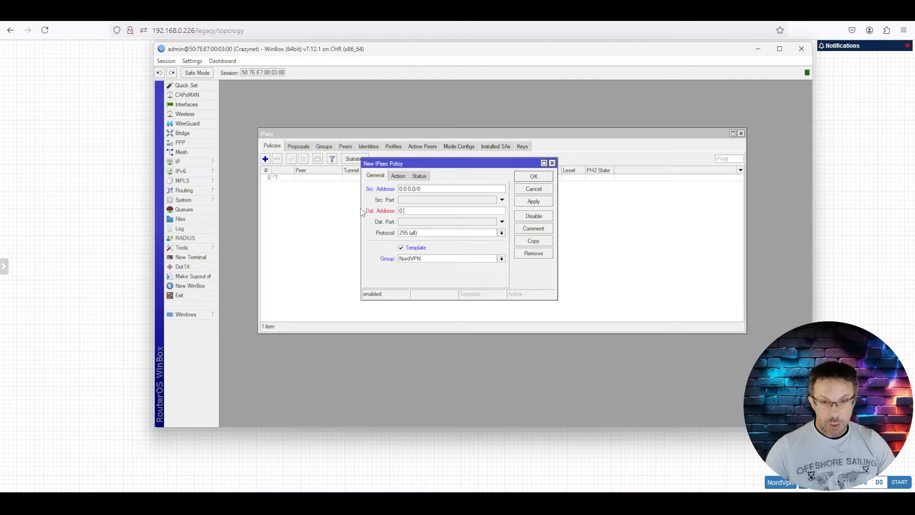
text(.0.0.0/0)
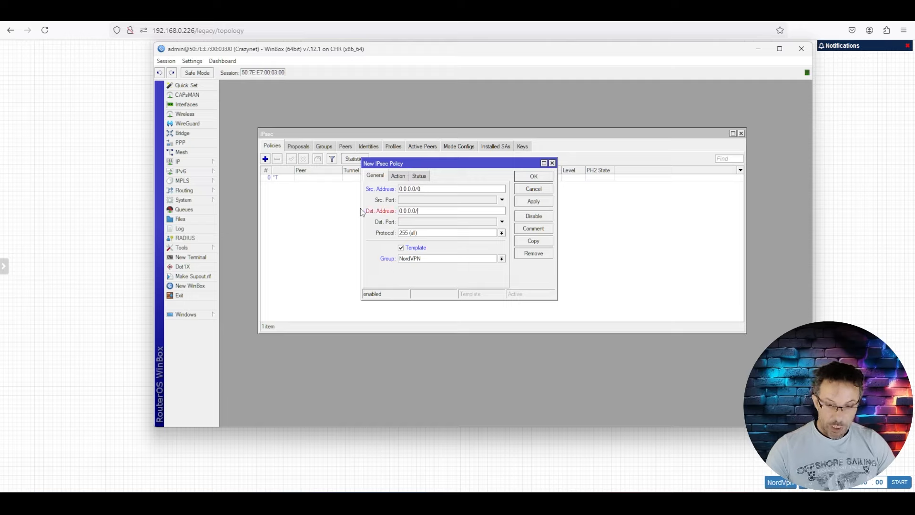
click(397, 176)
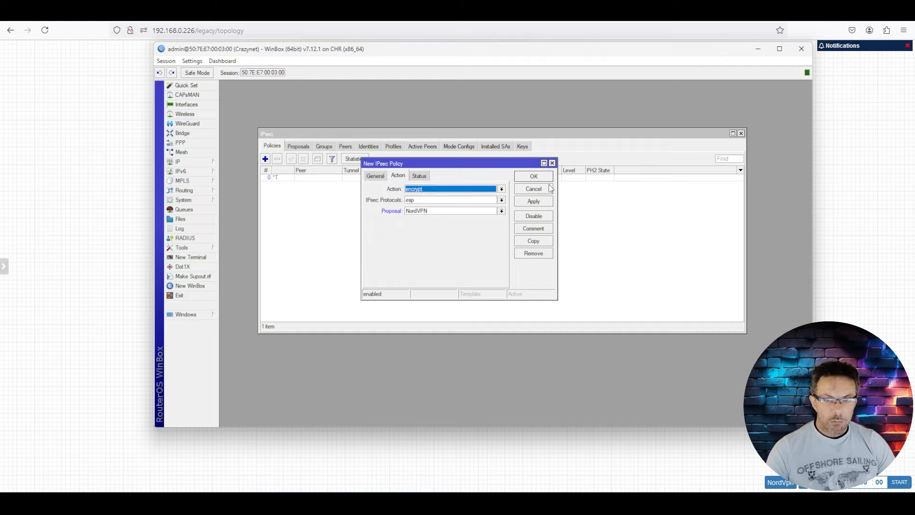
click(542, 205)
click(535, 176)
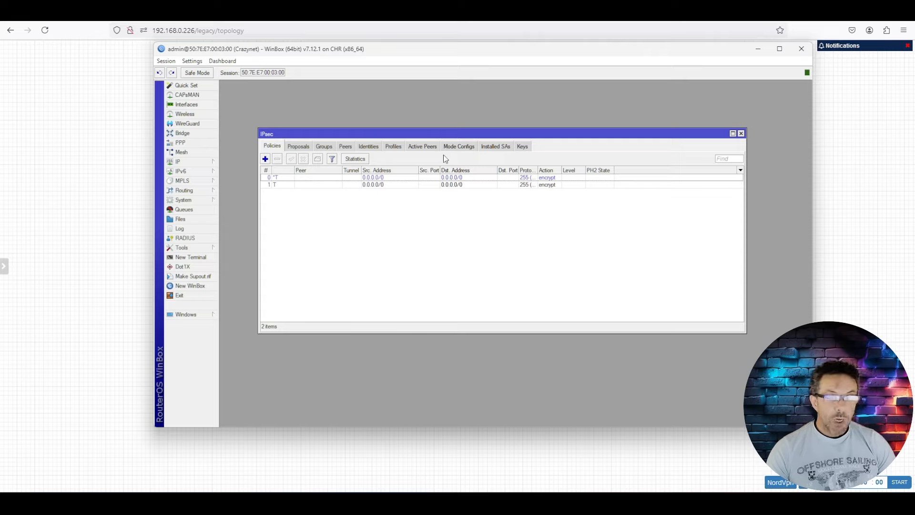
- Delete the existing NordVPN entry from the IPsec mode configs
click(457, 148)
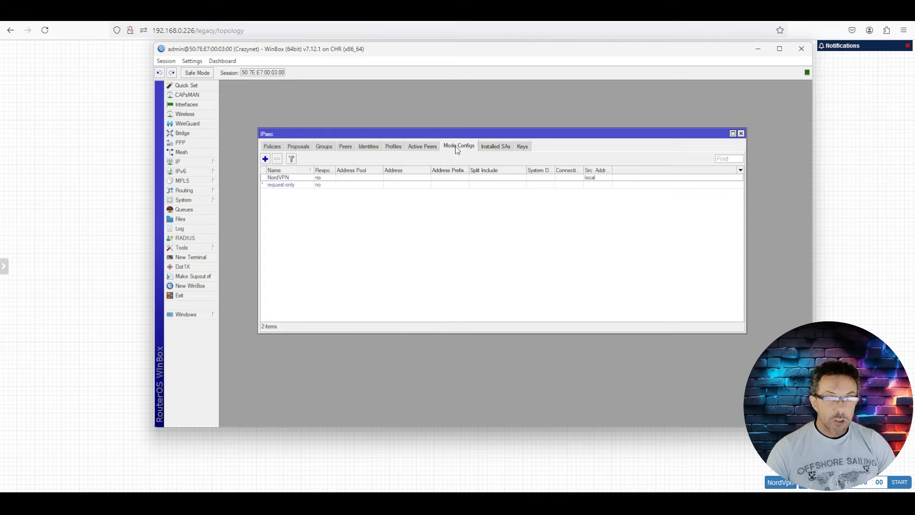
click(286, 178)
click(277, 159)
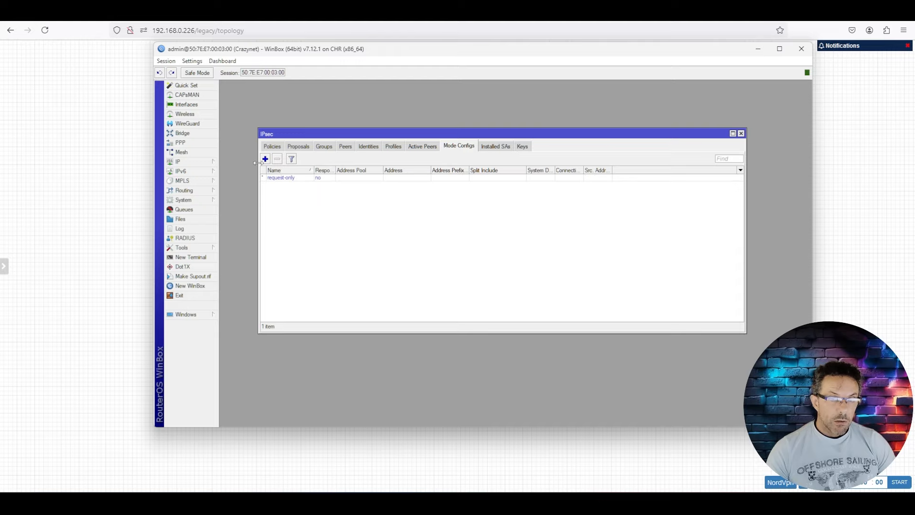
- Start a new IPsec mode config named NordVPN with Responder disabled
click(266, 159)
drag(432, 227, 412, 200)
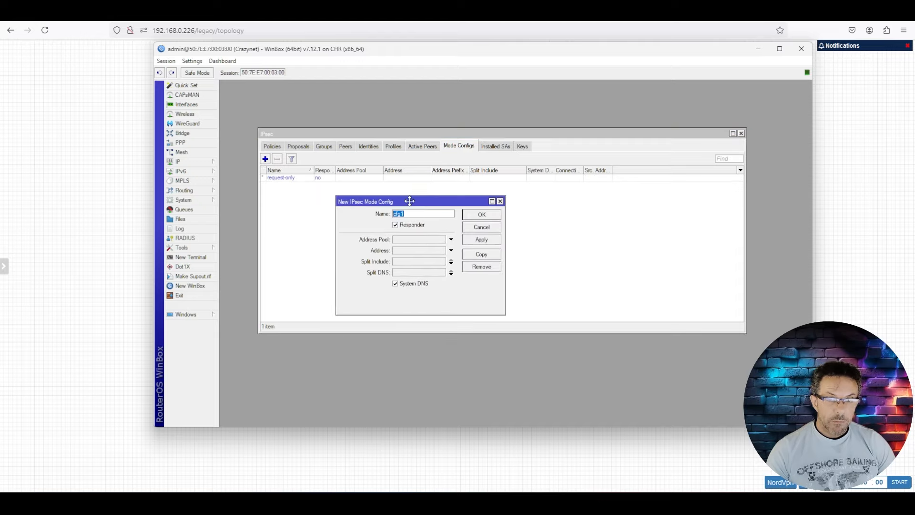
text(NordVPN)
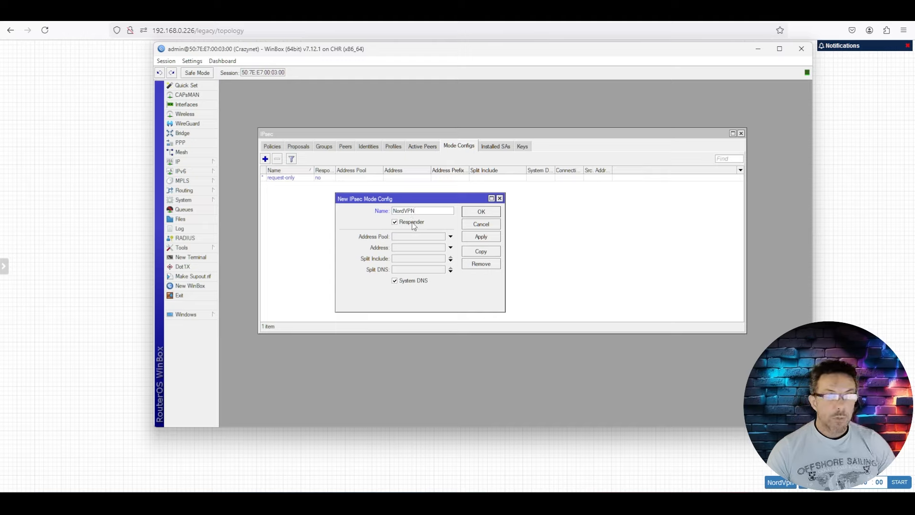
click(414, 226)
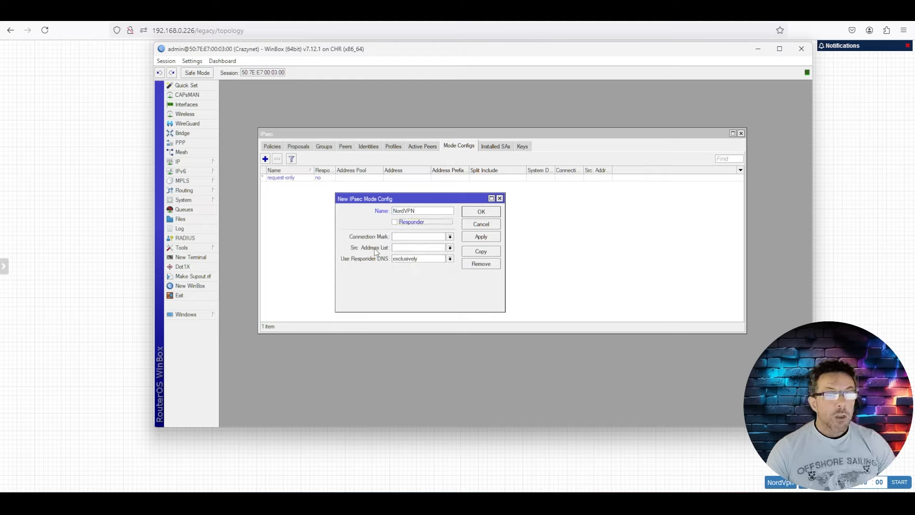
- Set the mode config's source address list to local and Use Responder DNS to exclusively, and save it
click(450, 249)
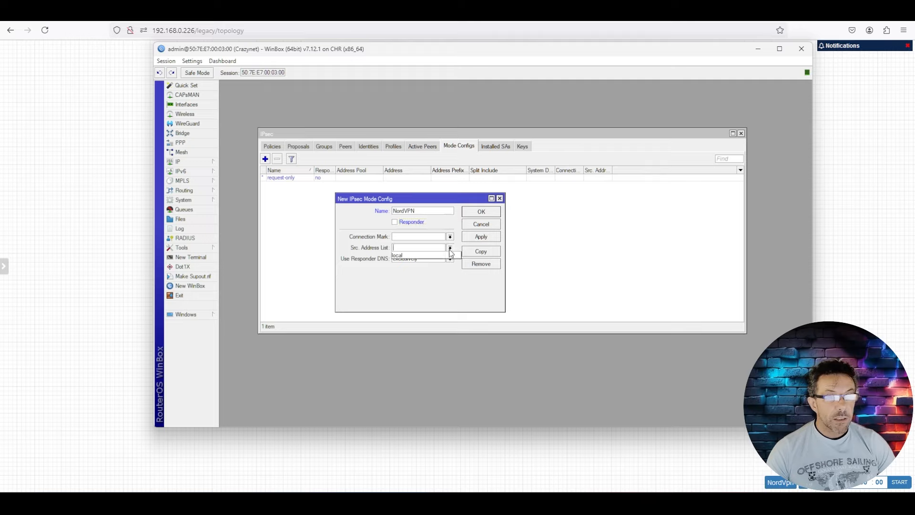
click(410, 257)
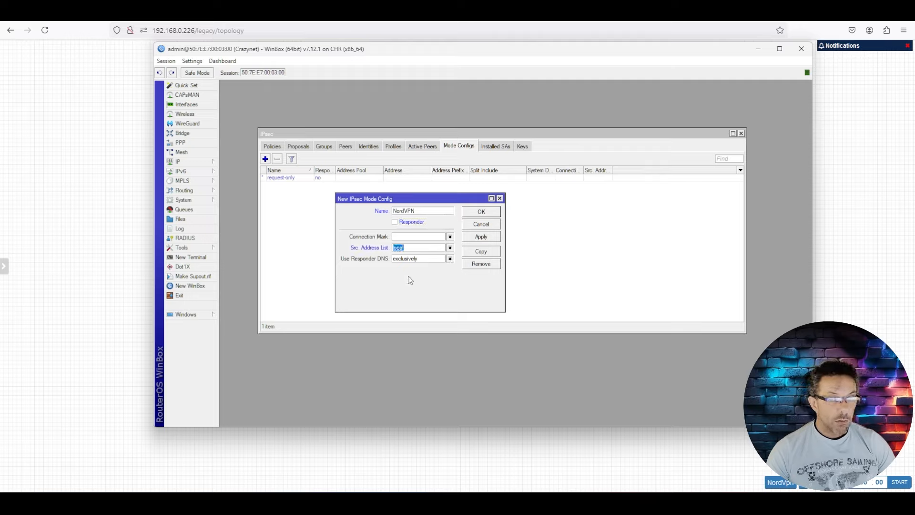
click(430, 259)
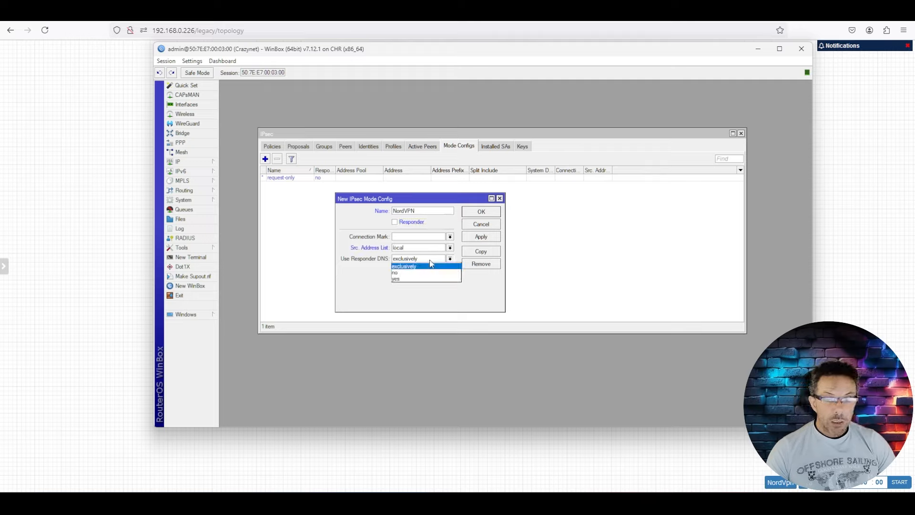
click(432, 266)
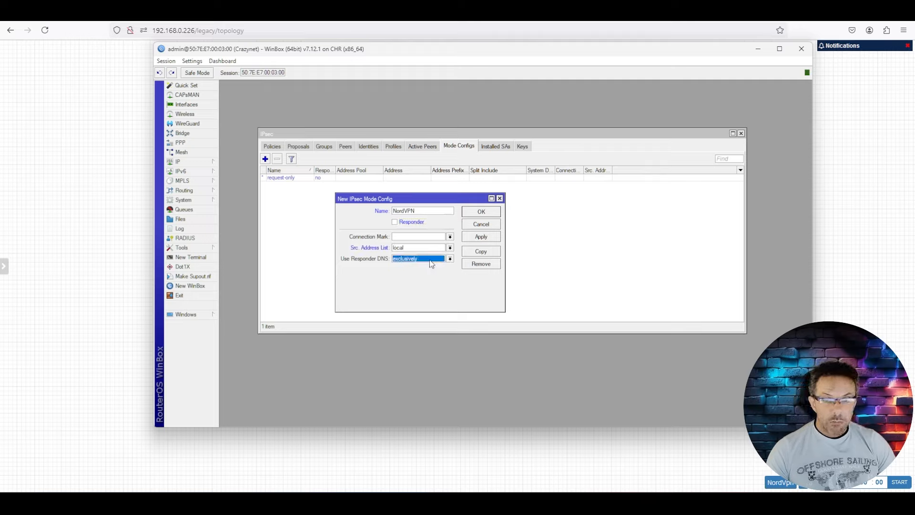
click(481, 237)
click(482, 213)
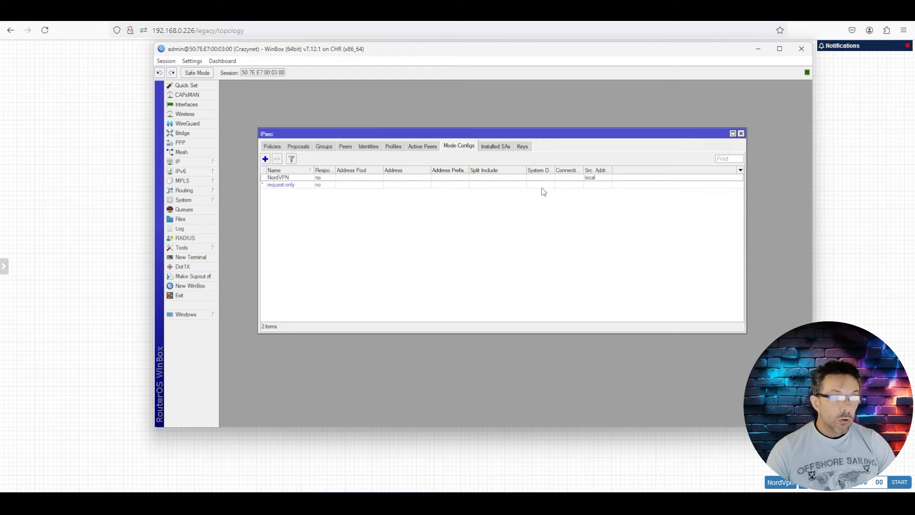
- Start a new IPsec peer named NordVPN
click(345, 147)
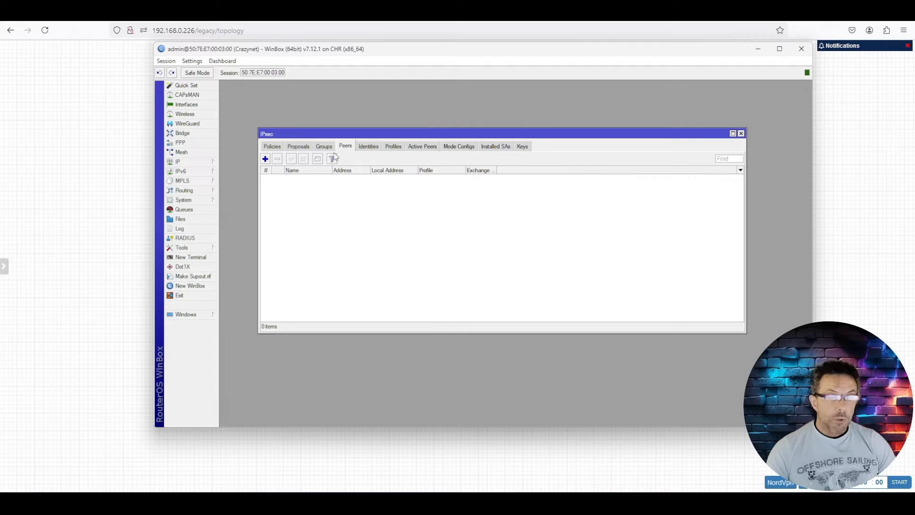
click(266, 159)
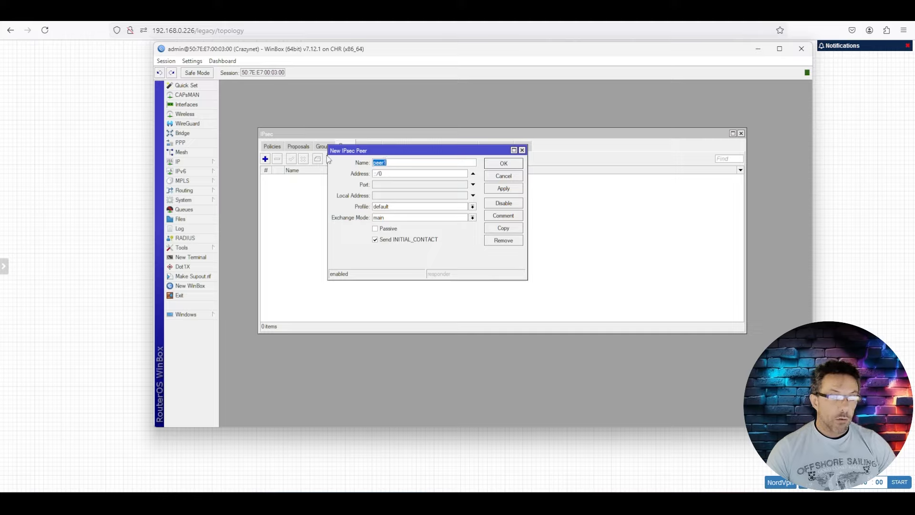
text(NordVPN)
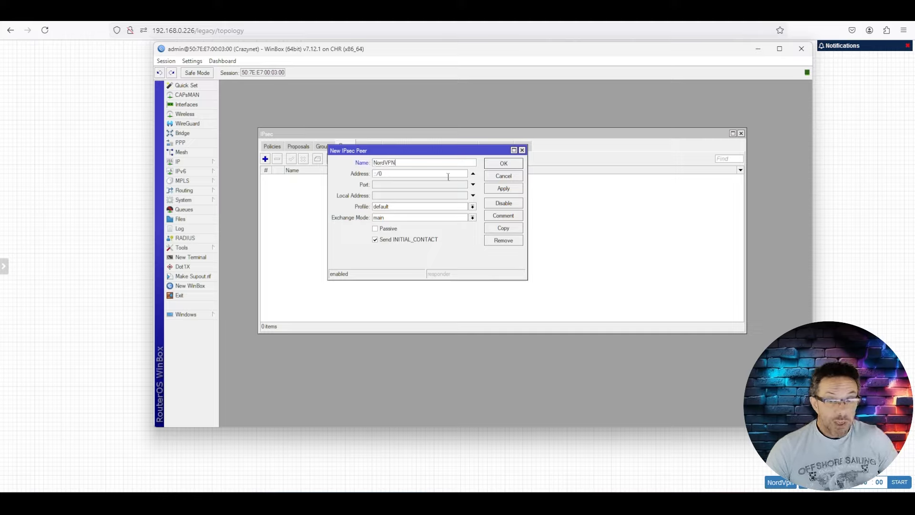
key(Tab)
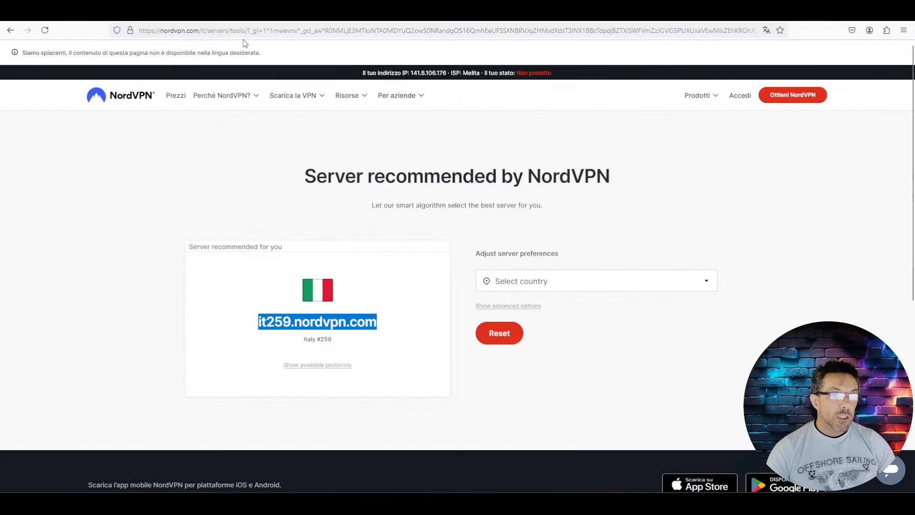
- On NordVPN's recommended server page in the browser, select Belgium as the country and copy the suggested server's hostname
mouse_move(319, 95)
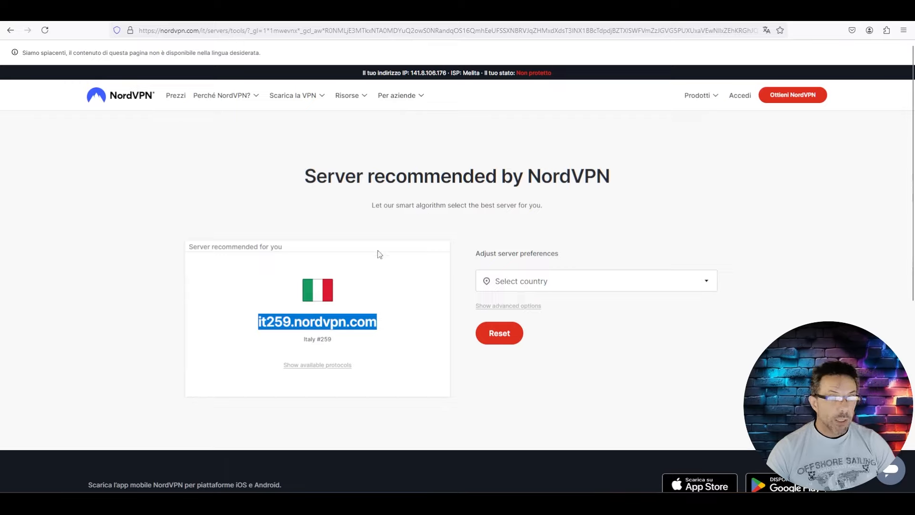
click(393, 321)
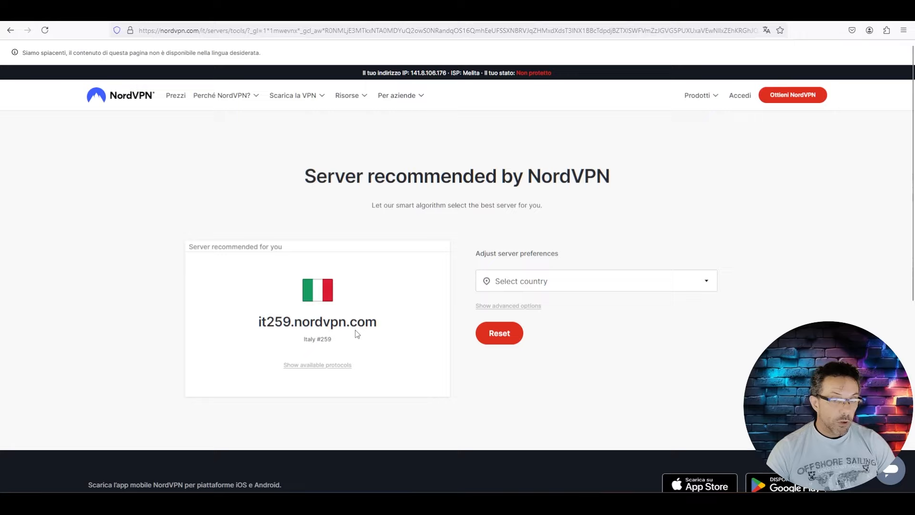
click(541, 285)
scroll(537, 377, down, 5)
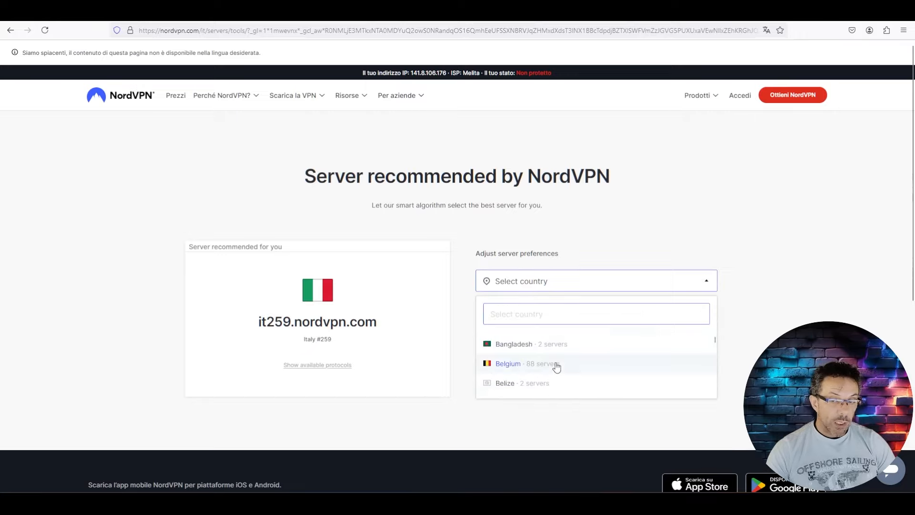
scroll(528, 343, up, 4)
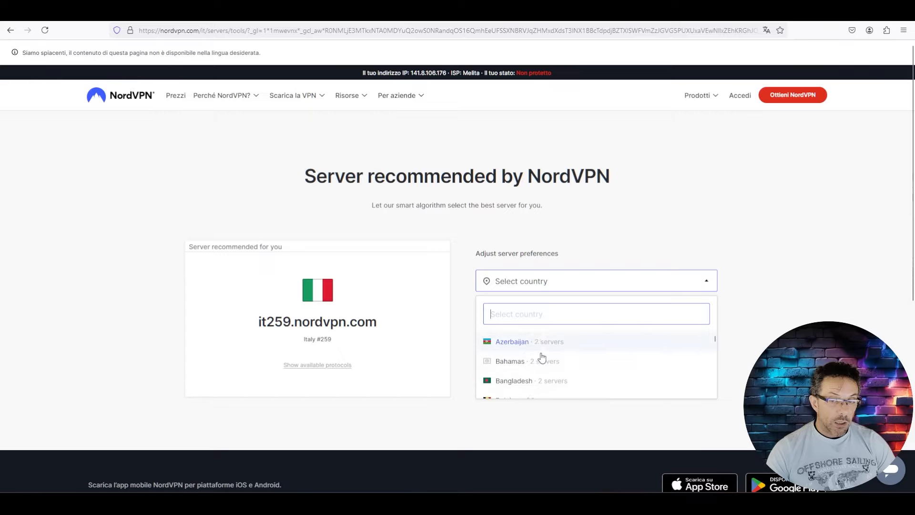
scroll(515, 353, down, 2)
click(527, 368)
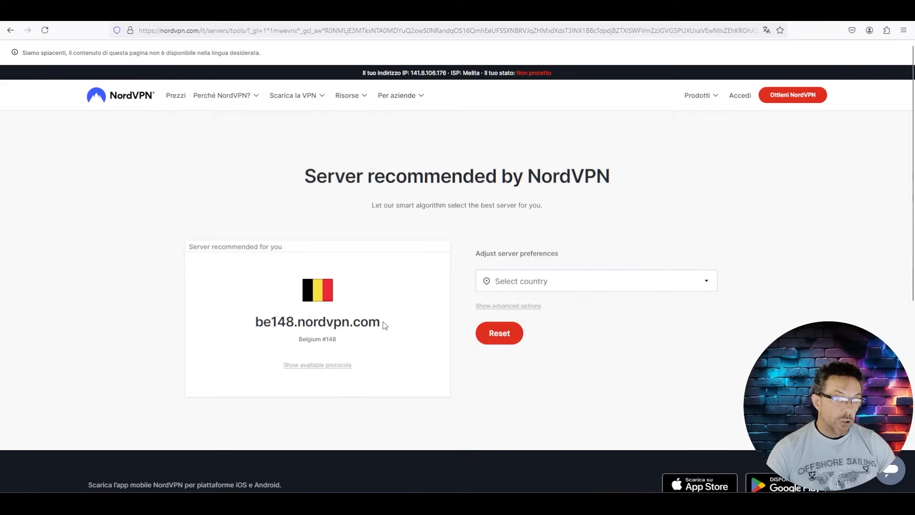
drag(381, 323, 244, 325)
key(ctrl+c)
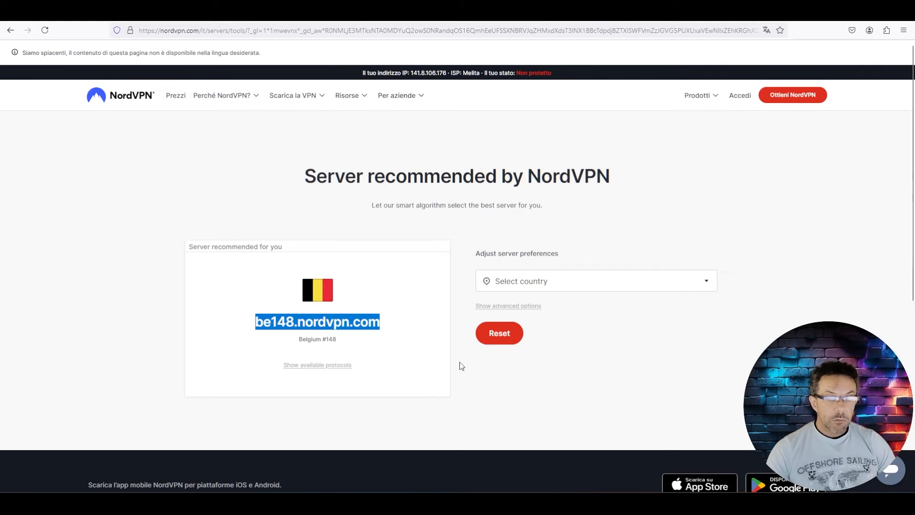
- Switch back to WinBox and set the new peer's address to the copied hostname be148.nordvpn.com
key(ctrl+Tab)
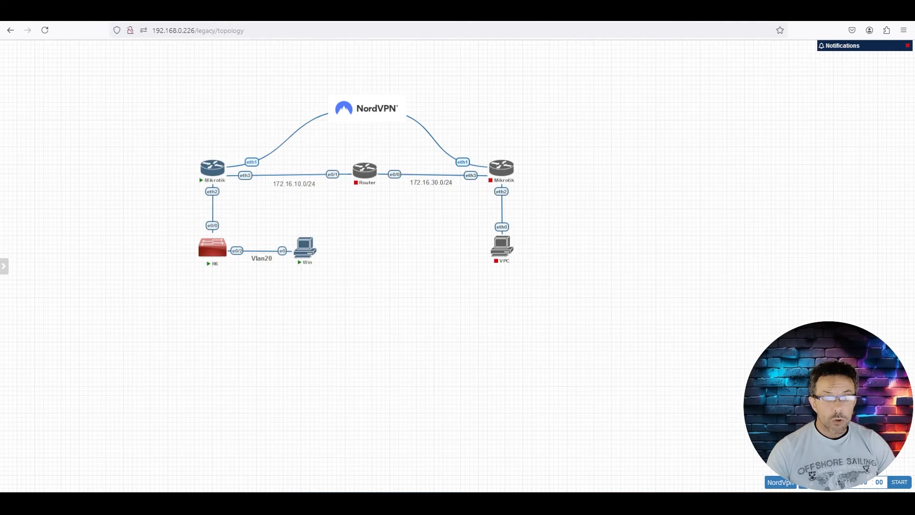
key(alt+Tab)
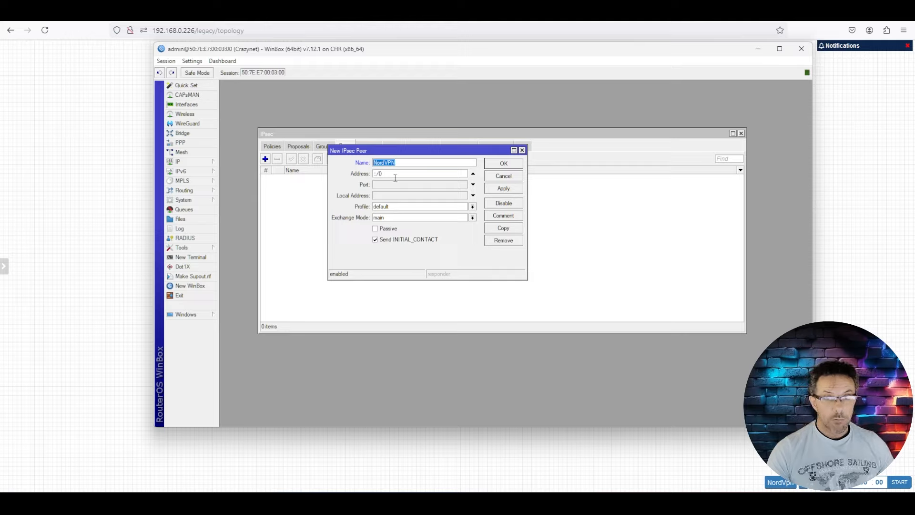
key(Tab)
key(ctrl+v)
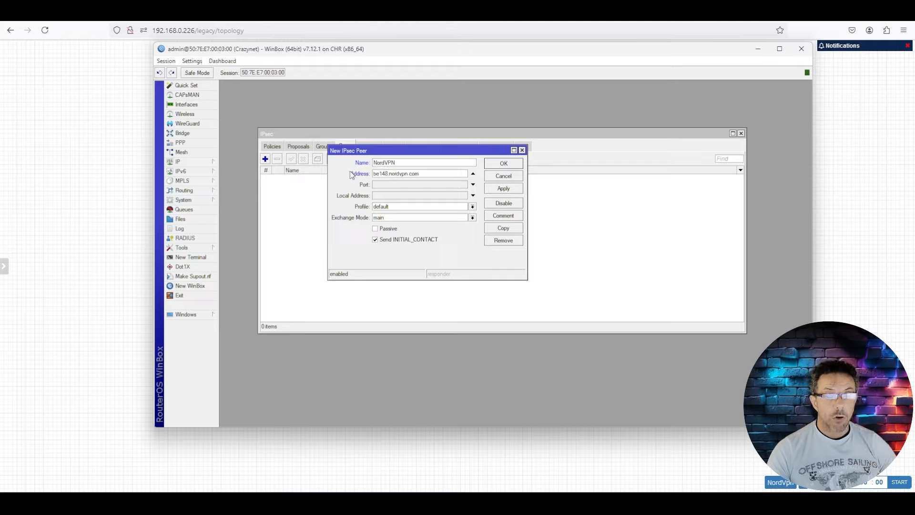
- Assign the NordVPN profile to the peer, set its exchange mode to IKE2, and save the peer
click(398, 207)
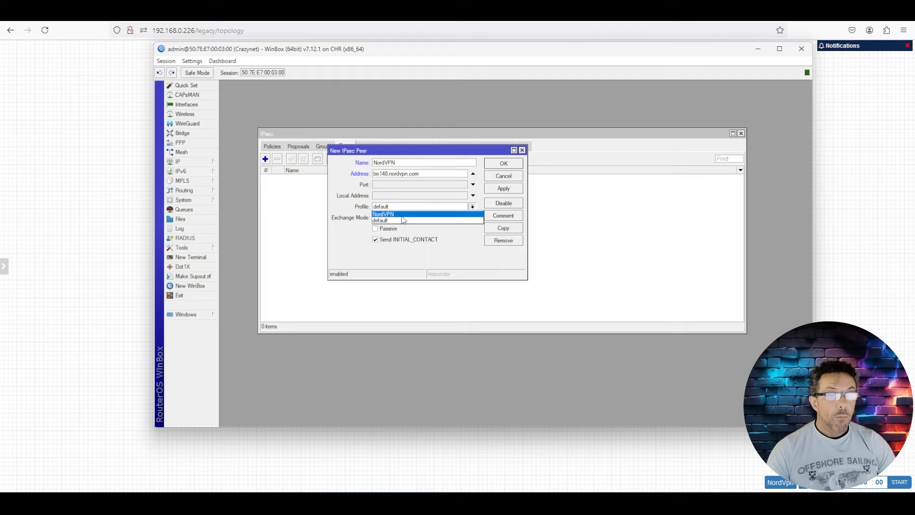
click(403, 216)
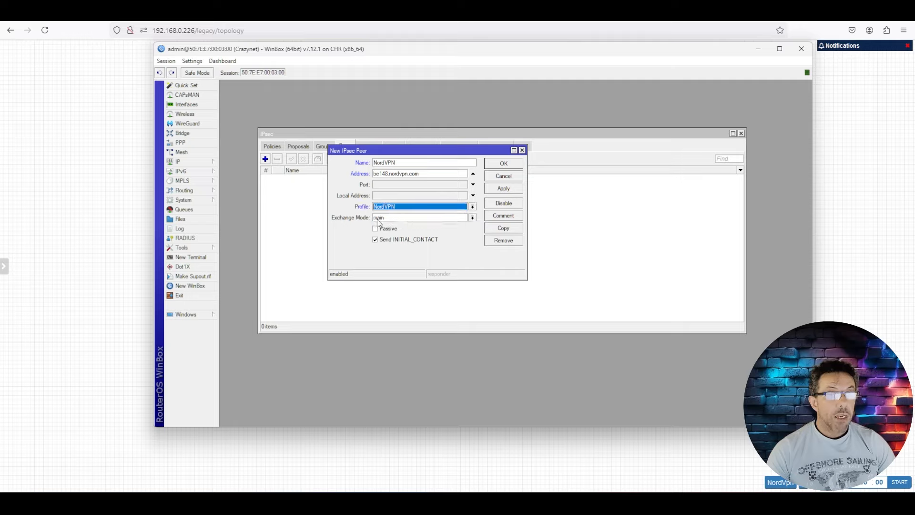
click(405, 218)
click(406, 226)
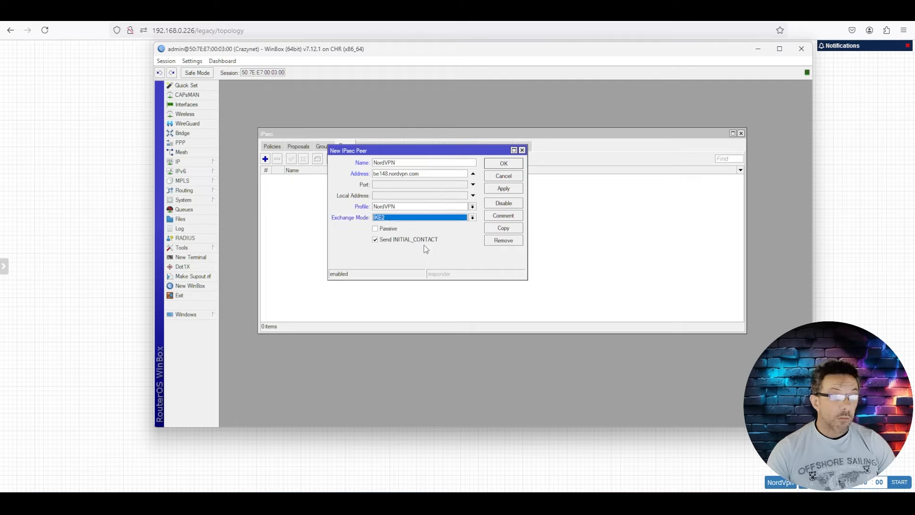
click(491, 190)
click(500, 168)
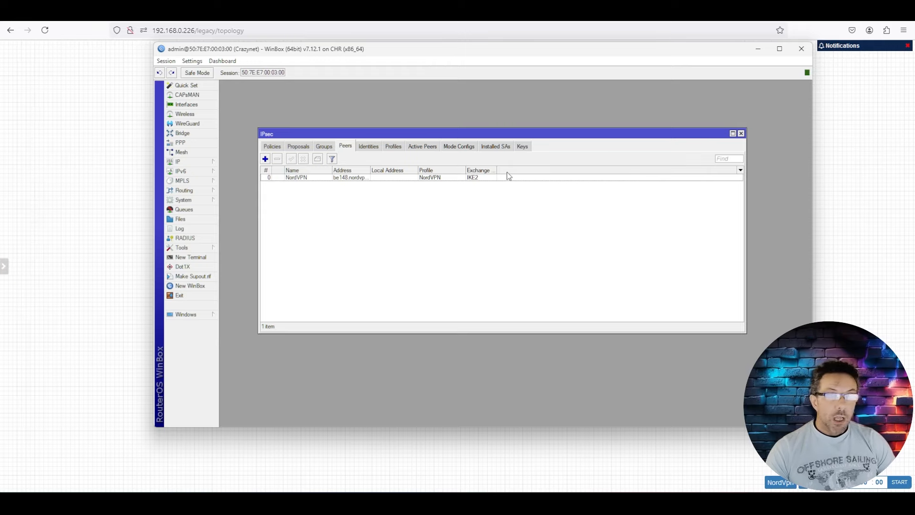
- Start a new IPsec identity for peer NordVPN with authentication method eap and EAP method MS-CHAPv2
click(368, 146)
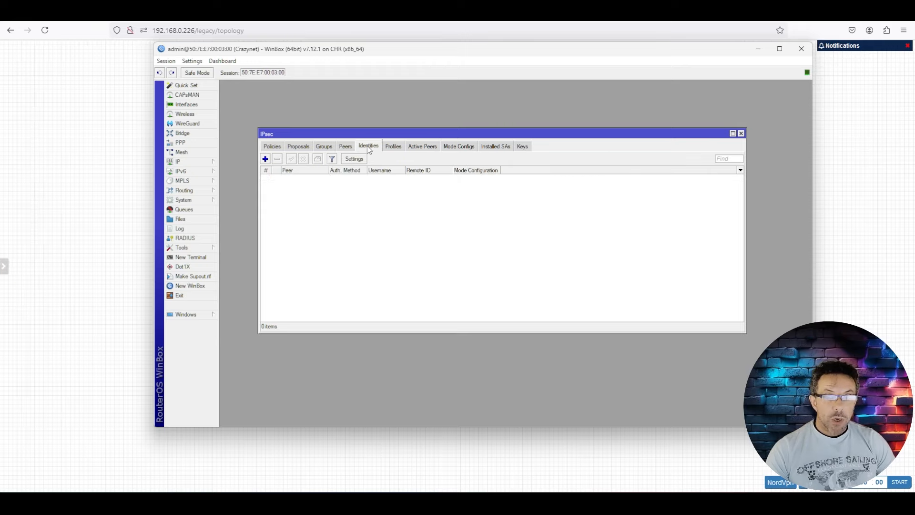
click(265, 159)
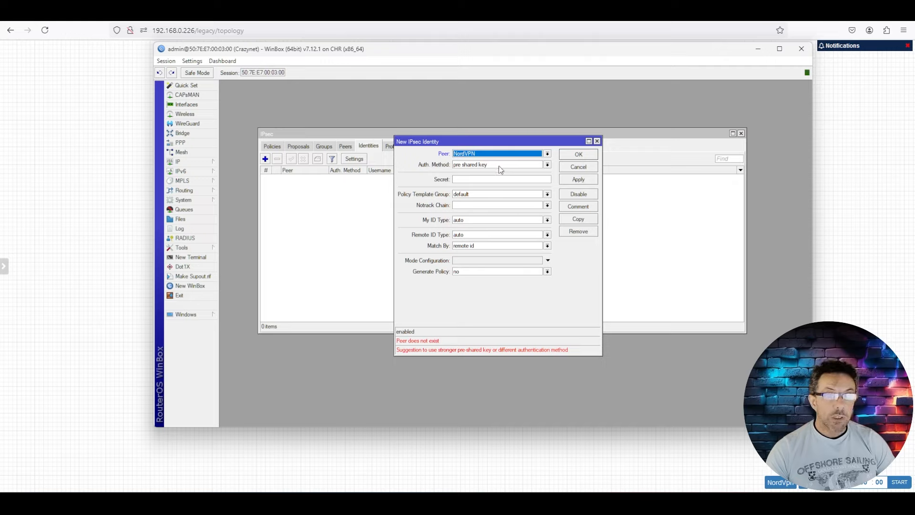
click(499, 166)
click(491, 179)
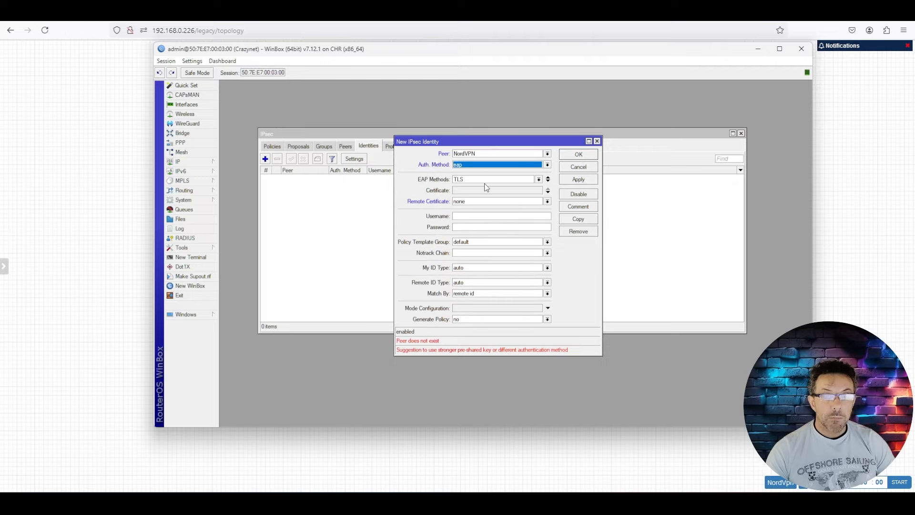
click(483, 180)
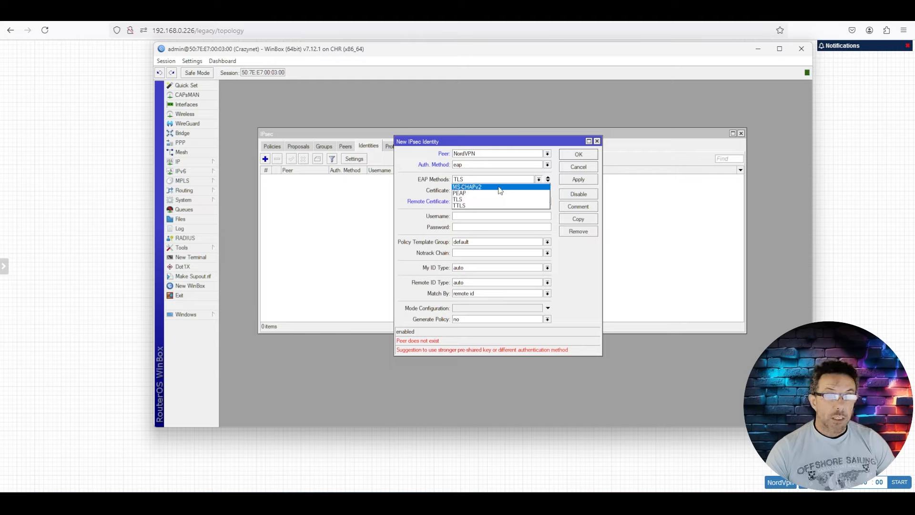
click(500, 191)
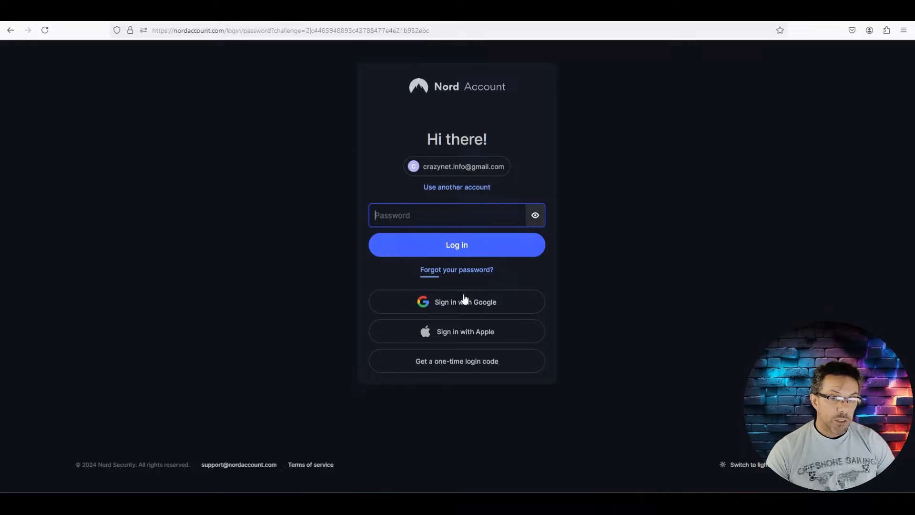
- Sign in to Nord Account with Google and request manual setup from the NordVPN service page
click(499, 306)
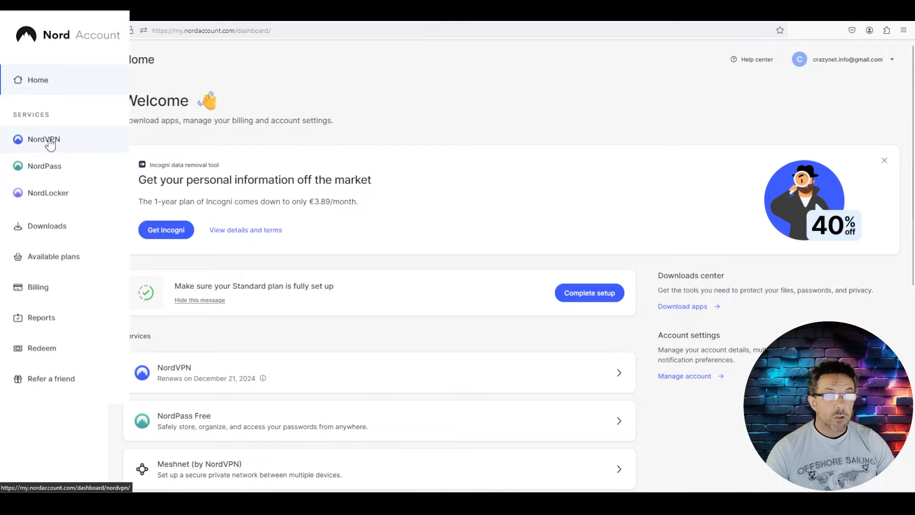
click(50, 143)
scroll(514, 156, down, 3)
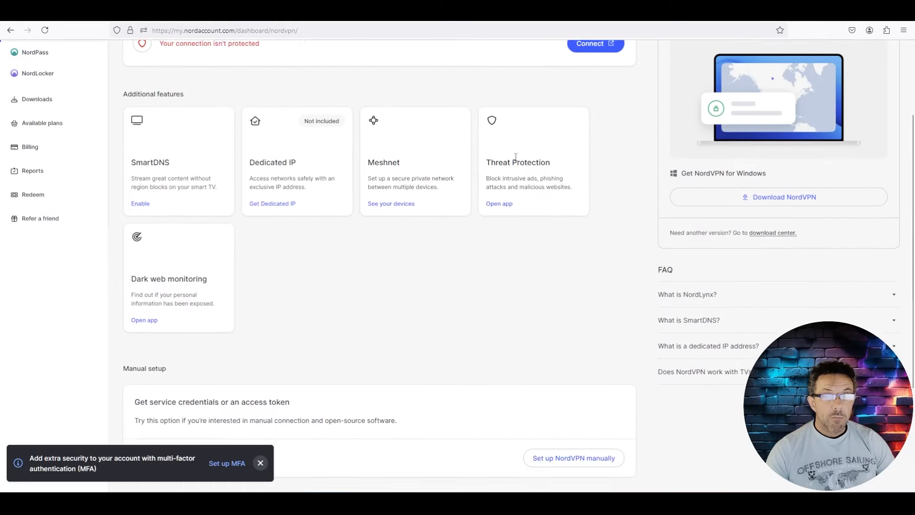
scroll(516, 157, down, 5)
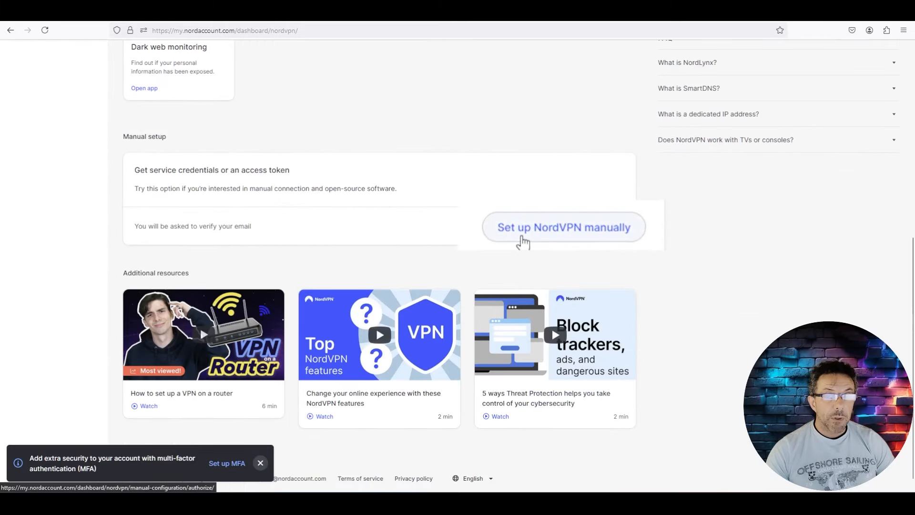
click(545, 237)
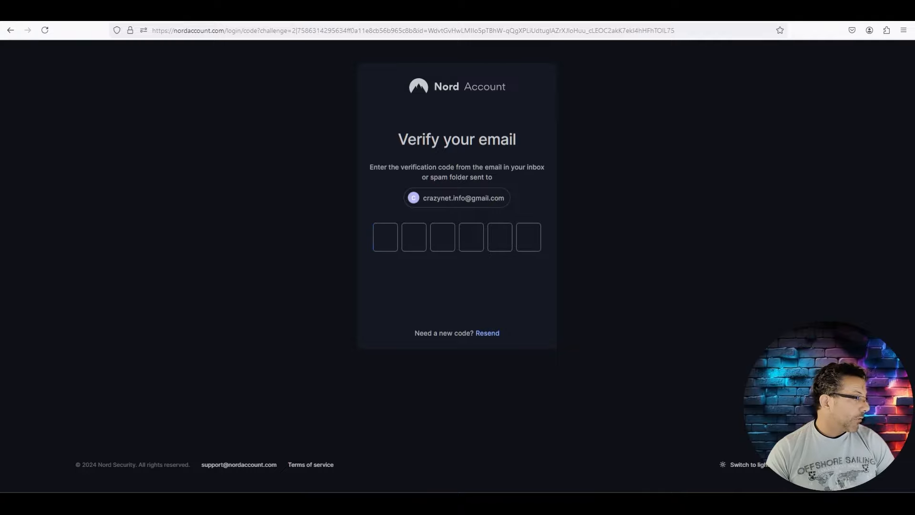
- Enter the six-digit email verification code to open NordVPN's manual setup service credentials
click(388, 236)
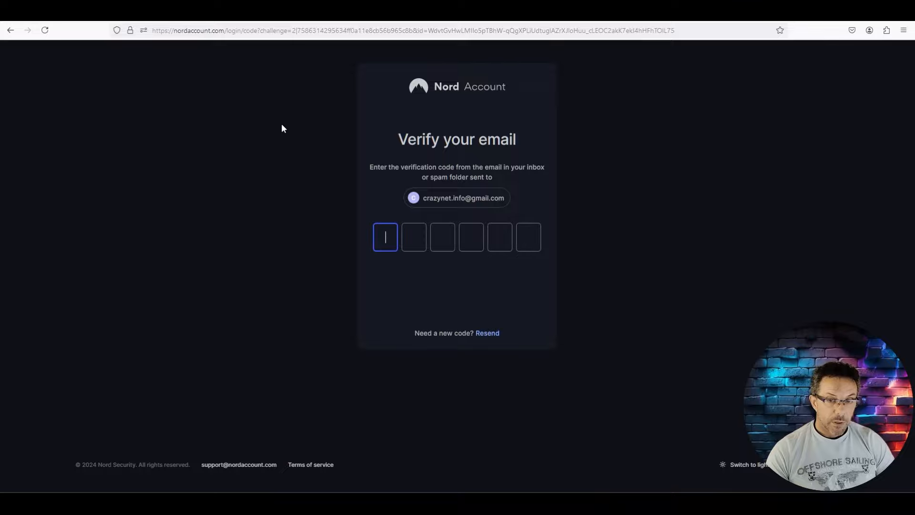
text(••)
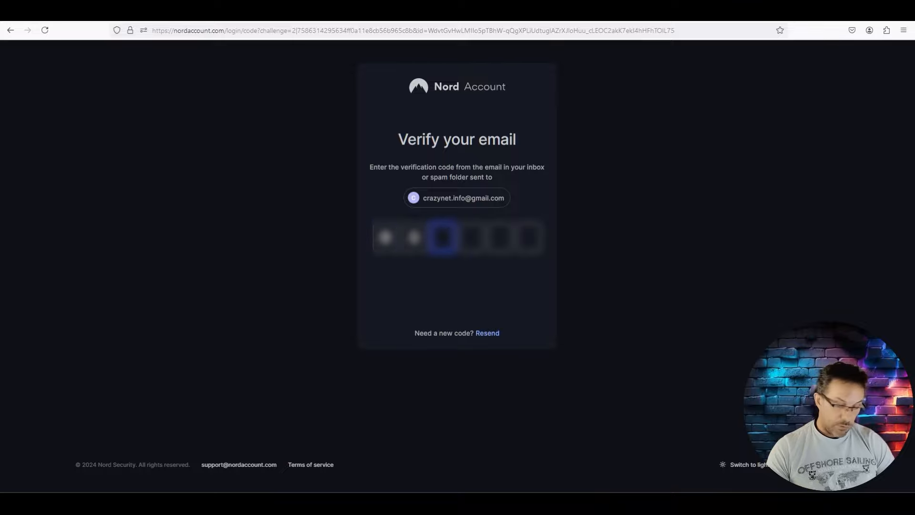
text(•)
key(BackSpace)
text(••)
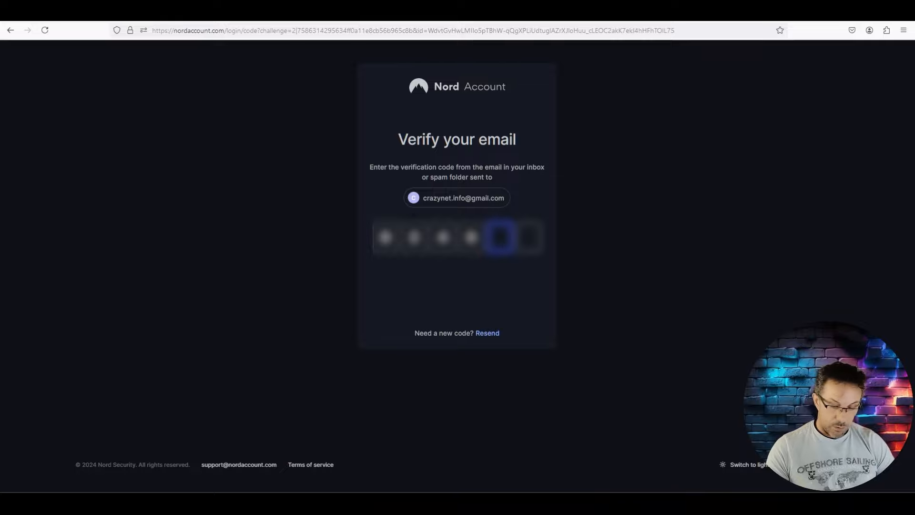
text(••)
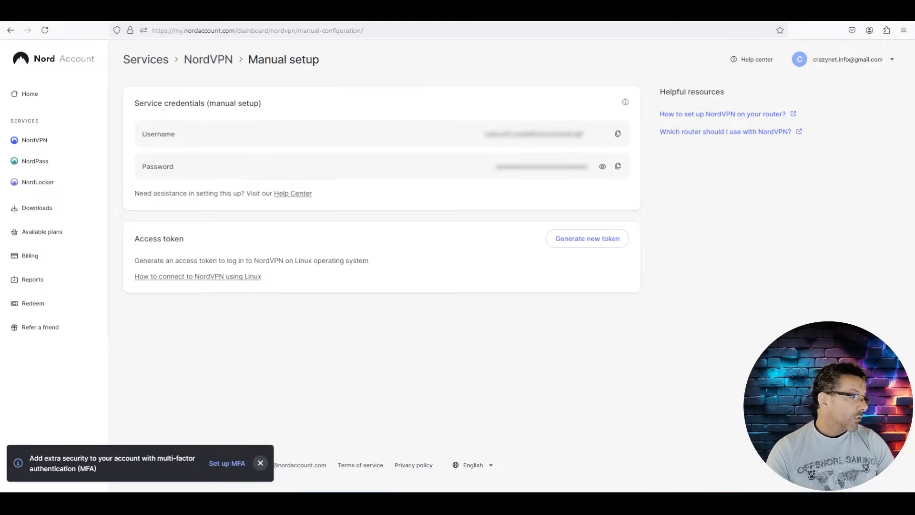
- Copy the service credentials username, switch to WinBox, and paste it as the new IPsec identity's username
mouse_move(626, 102)
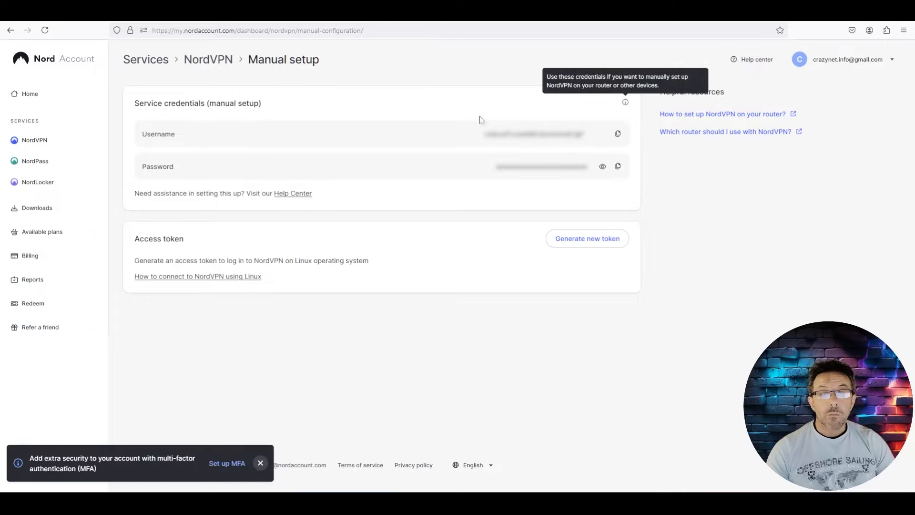
click(618, 137)
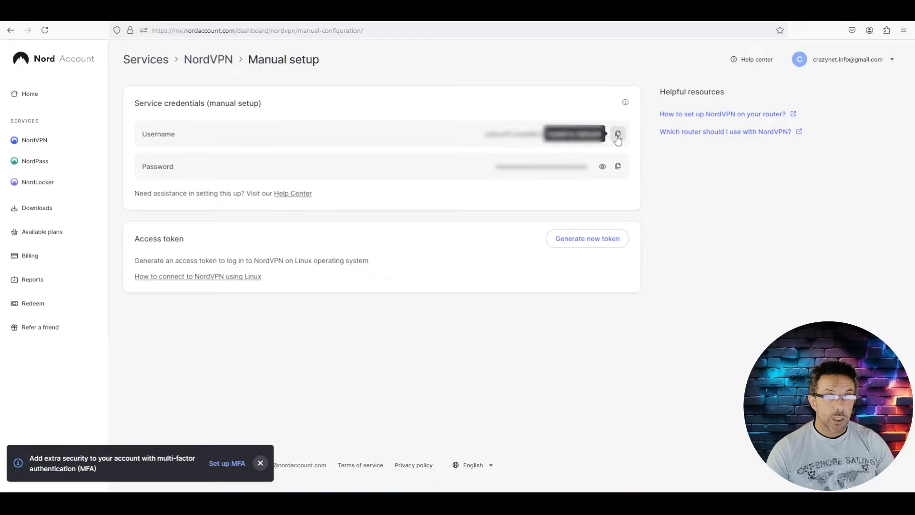
click(579, 443)
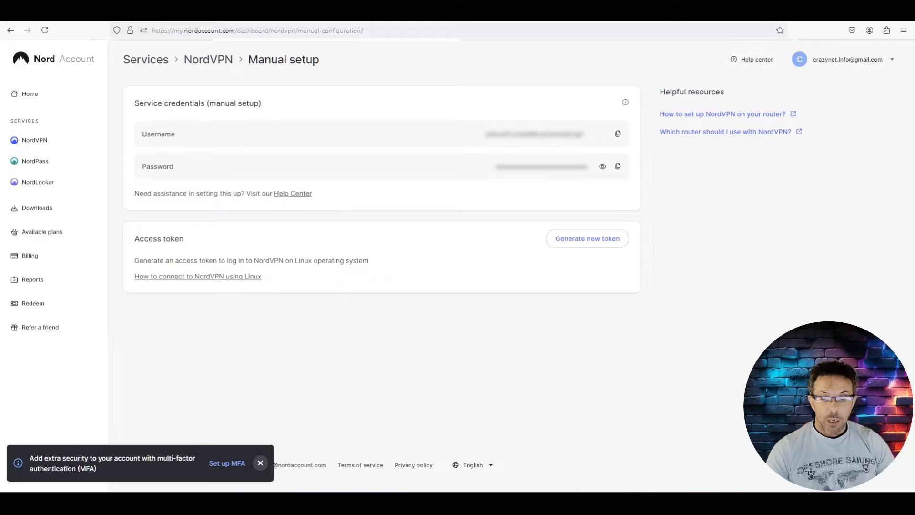
click(484, 216)
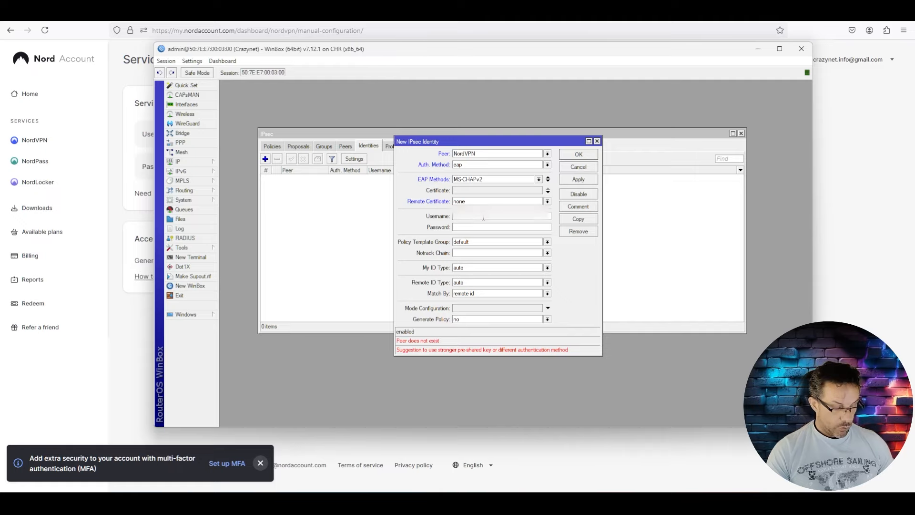
key(ctrl+v)
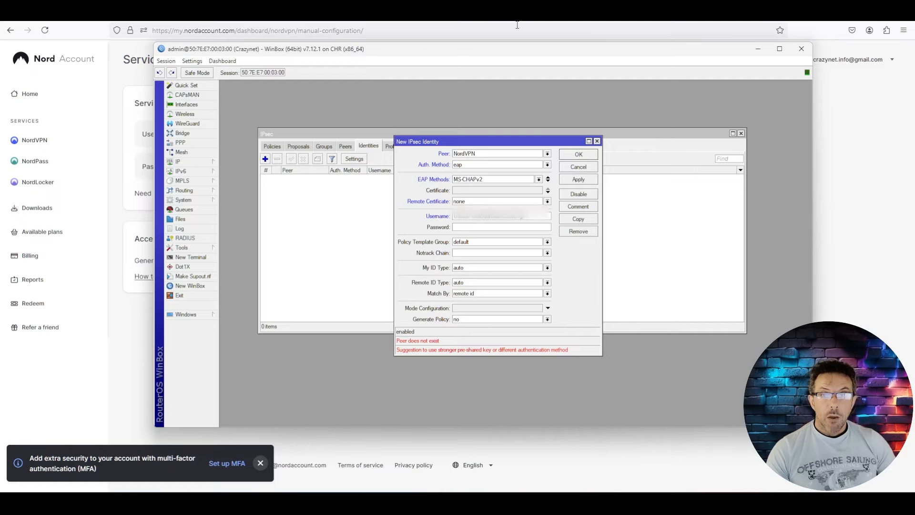
- Copy the service credentials password from the browser and paste it into the IPsec identity's password field in WinBox
key(alt+Tab)
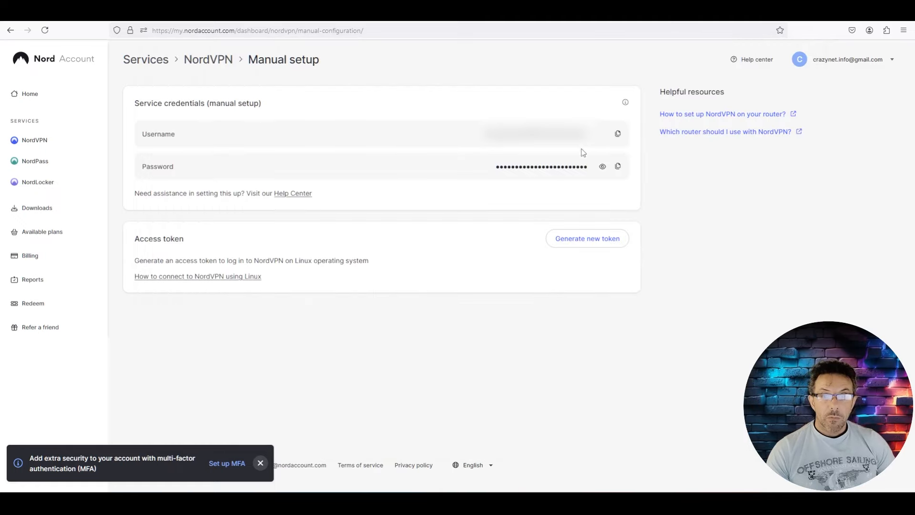
click(618, 166)
click(640, 501)
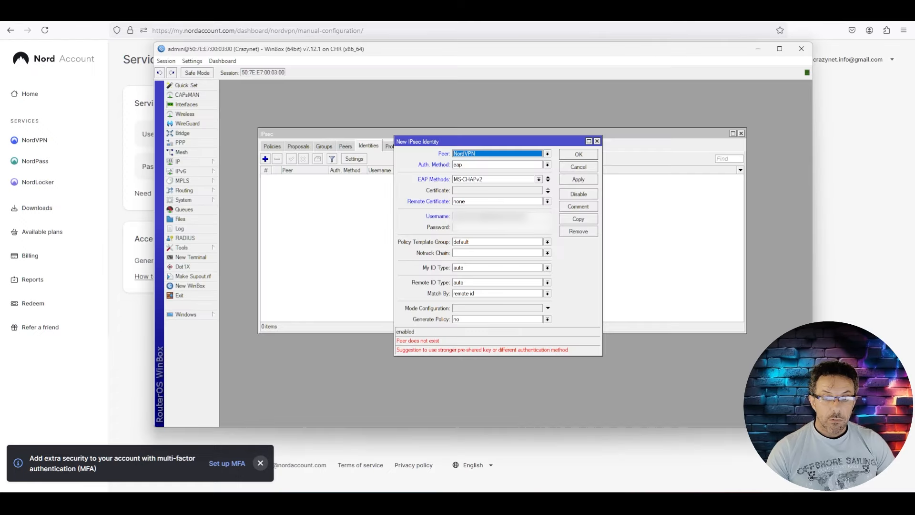
click(488, 228)
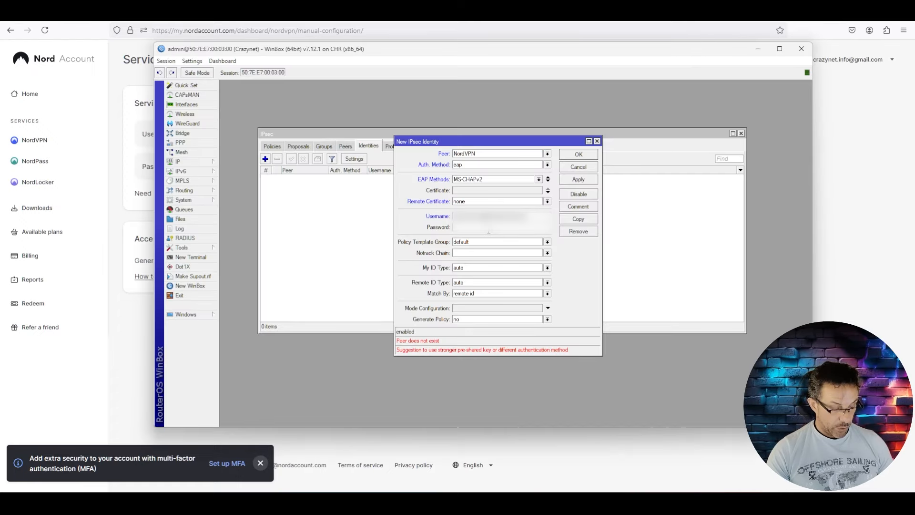
key(ctrl+v)
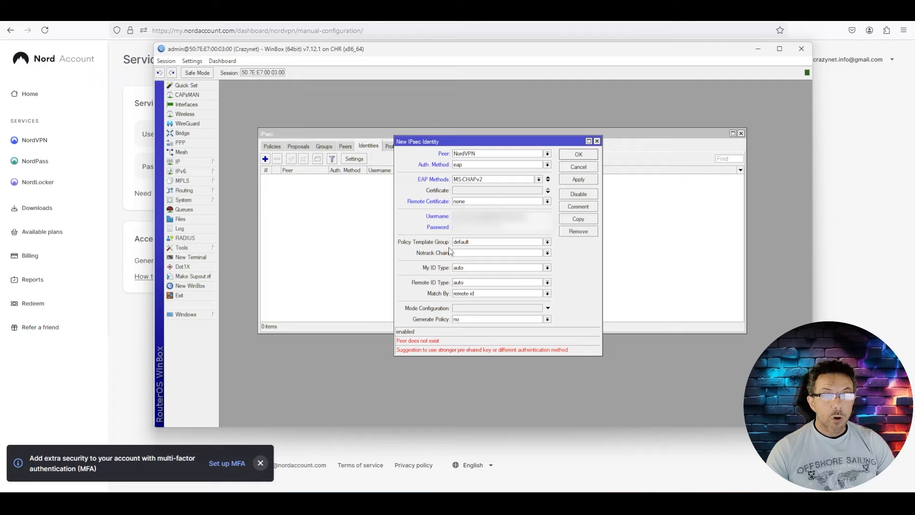
- Set the identity's policy template group to NordVPN, generate policy to port strict and mode configuration to NordVPN, and save it
click(493, 242)
click(496, 252)
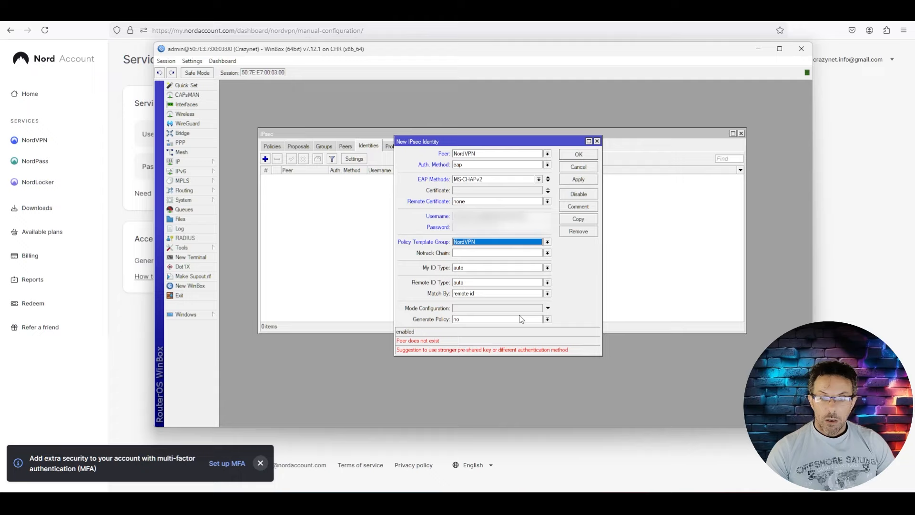
click(495, 320)
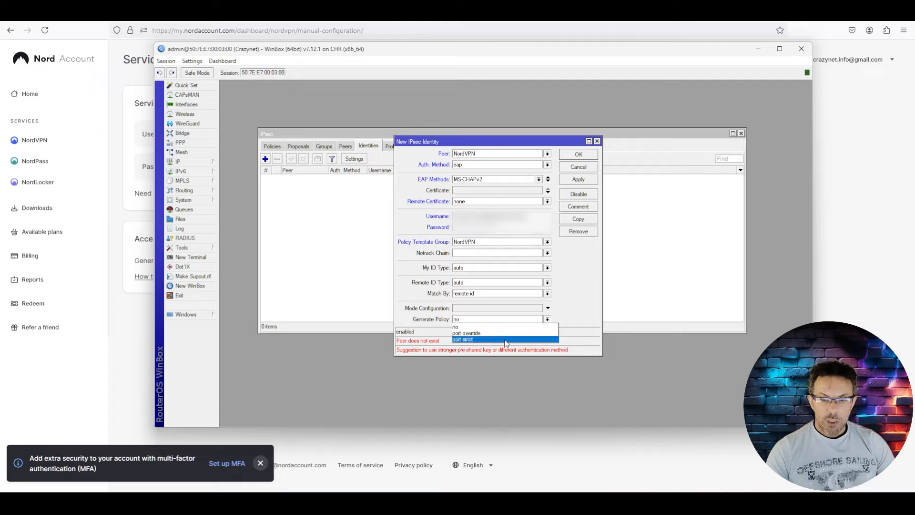
click(507, 339)
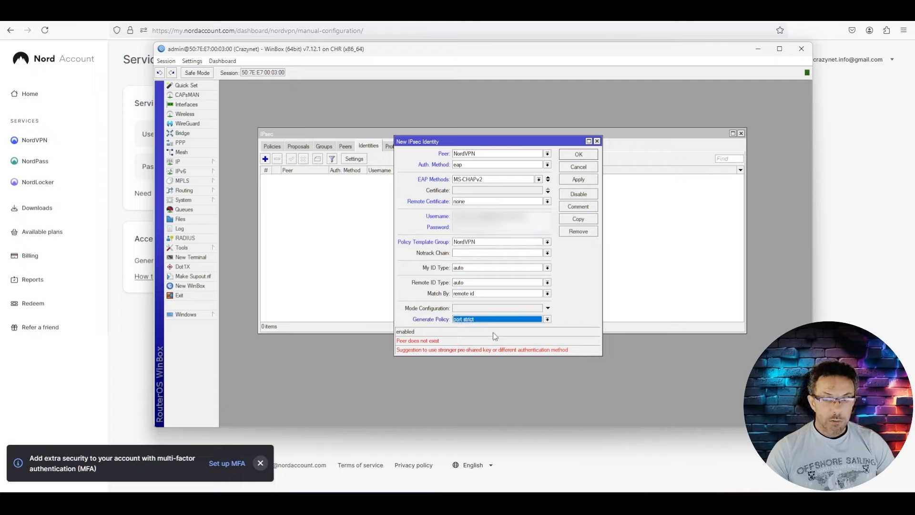
click(486, 310)
click(484, 310)
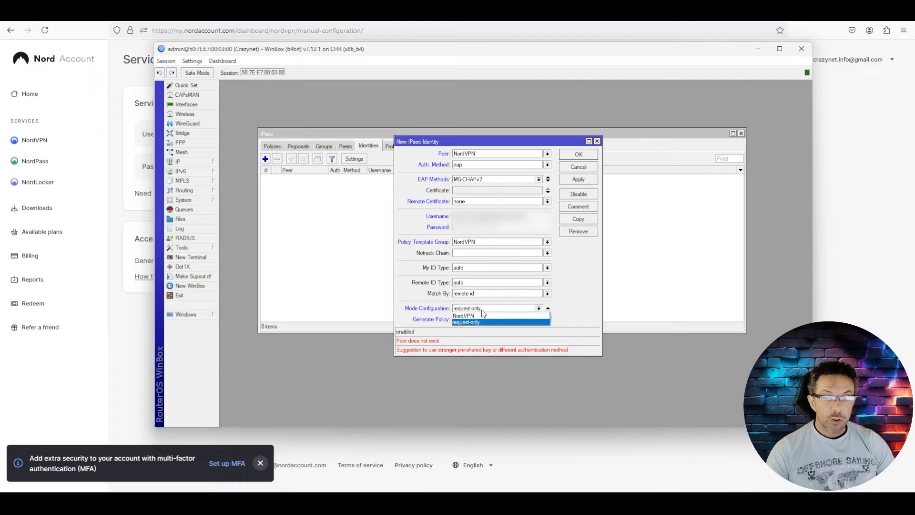
click(489, 322)
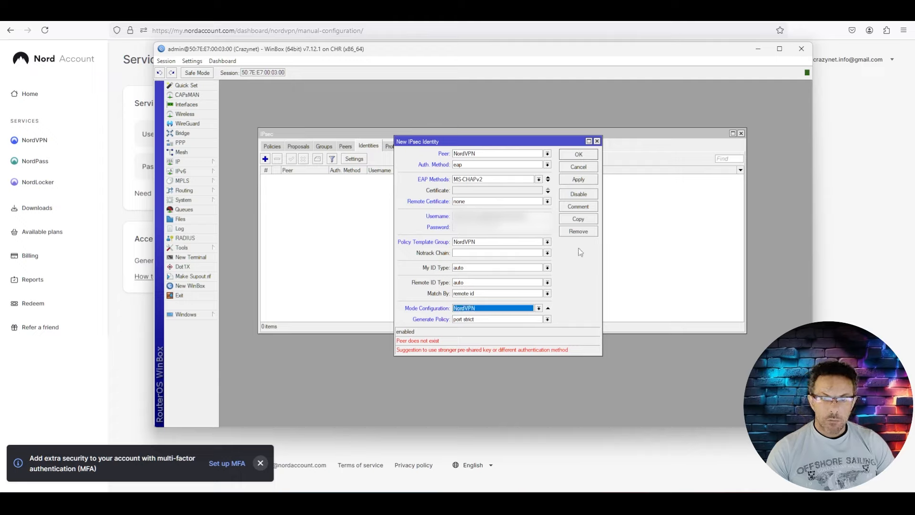
click(582, 182)
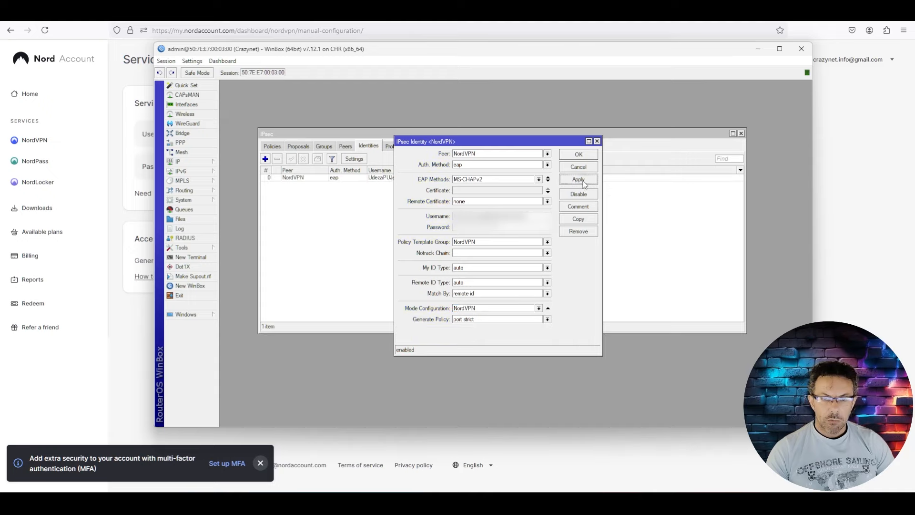
click(579, 155)
- Check the IPsec active peers for the state of the NordVPN server connection
click(419, 178)
click(430, 148)
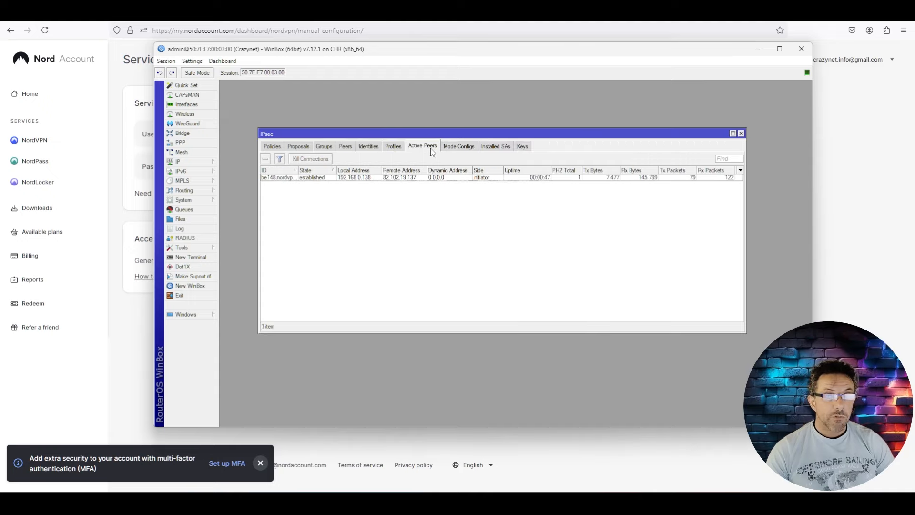
click(411, 177)
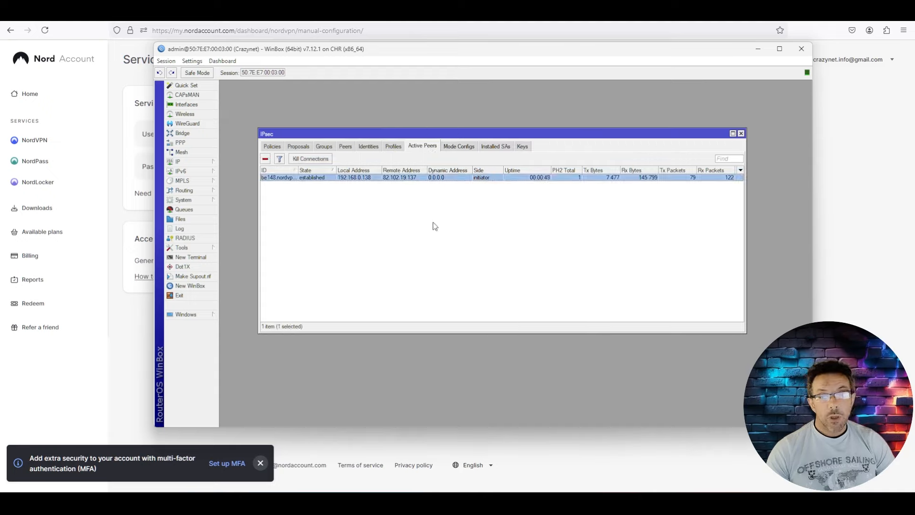
- Review the NordVPN mode config's source address list and responder DNS settings, then close it without changes
click(460, 147)
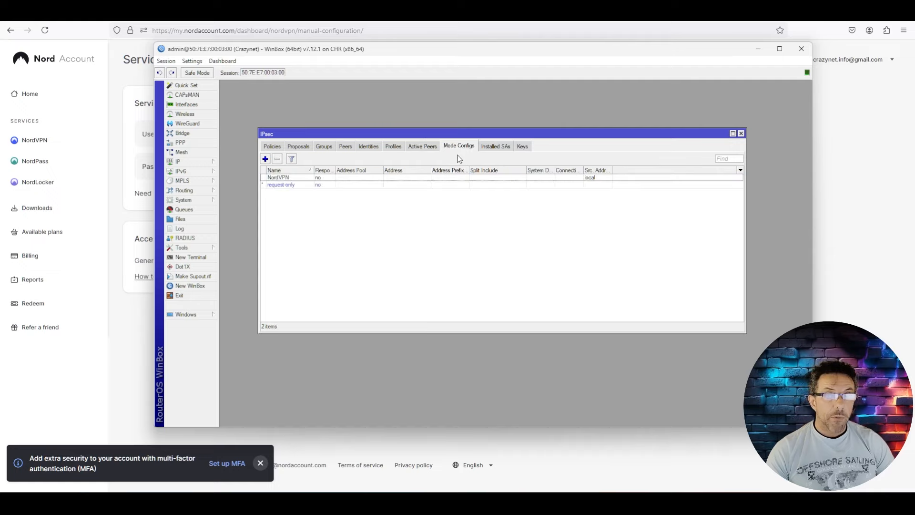
click(347, 178)
double_click(329, 179)
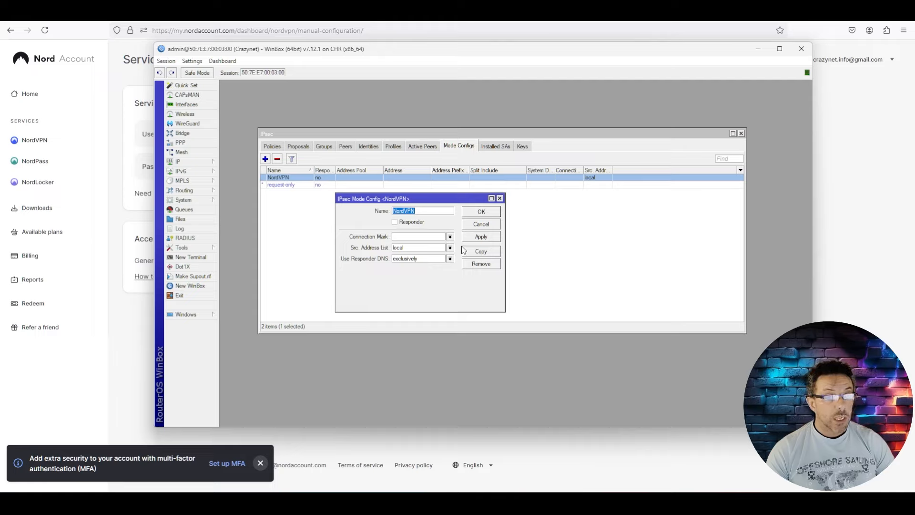
click(481, 224)
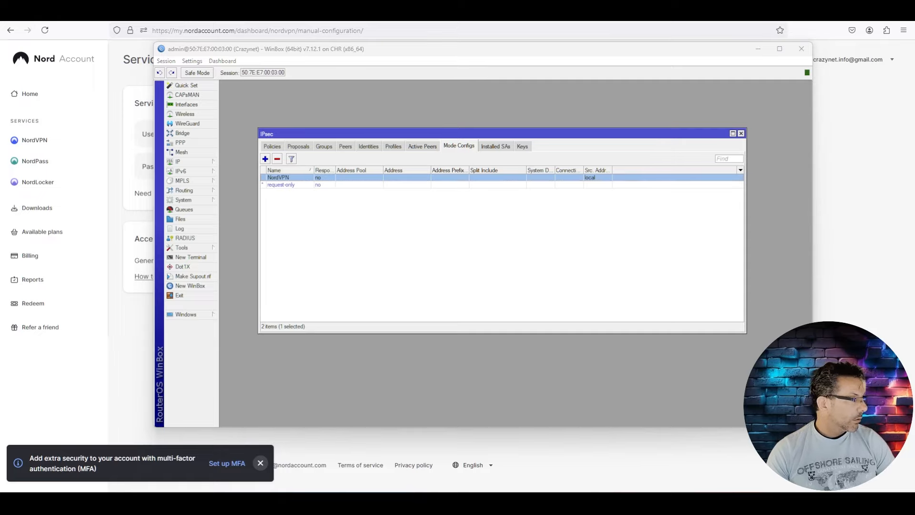
- In the QEMU Windows virtual machine, reload mioip.it to check the client's public IP address
drag(0, 88, 325, 92)
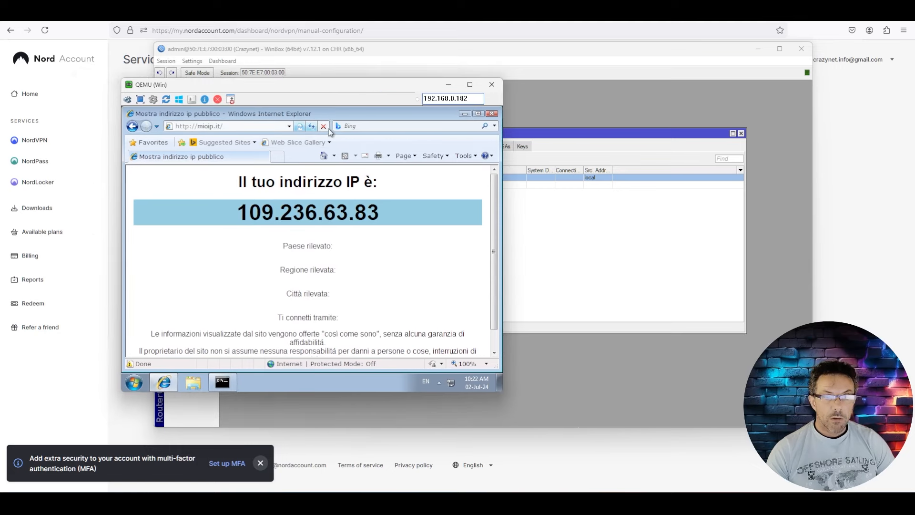
click(312, 126)
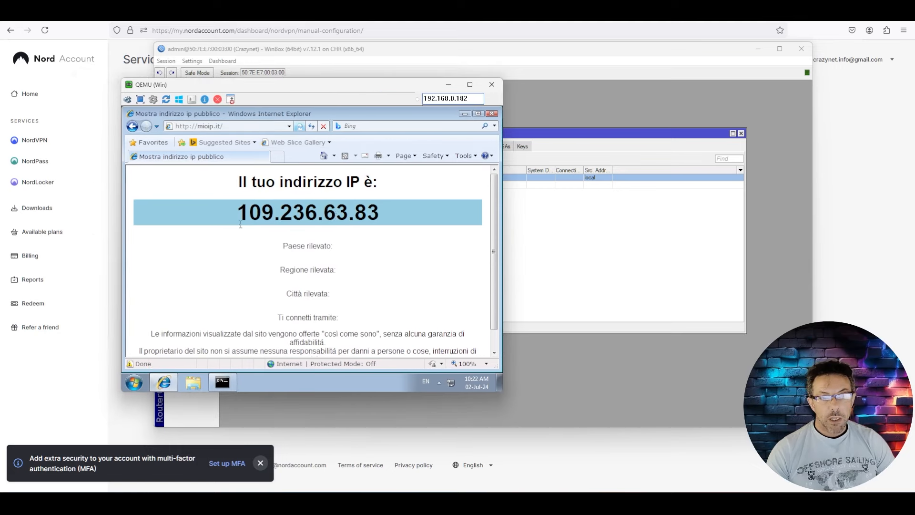
drag(241, 224, 440, 219)
click(399, 217)
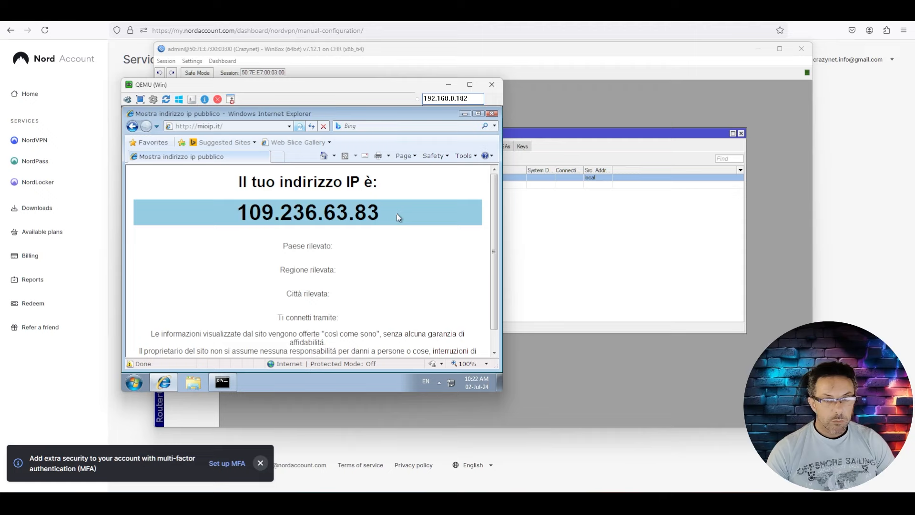
drag(393, 85, 0, 91)
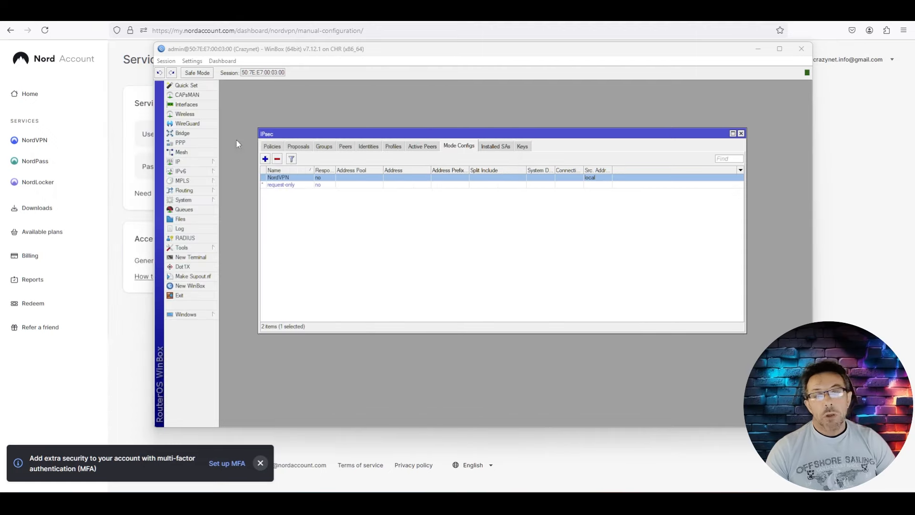
- On NordVPN's recommended server page, select Finland as the country and copy the suggested hostname fi188.nordvpn.com
click(507, 31)
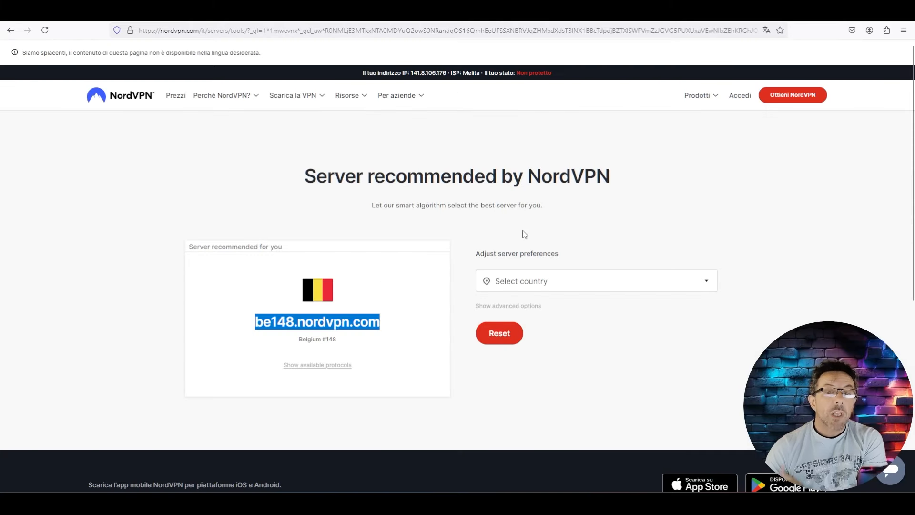
click(538, 283)
scroll(560, 344, down, 5)
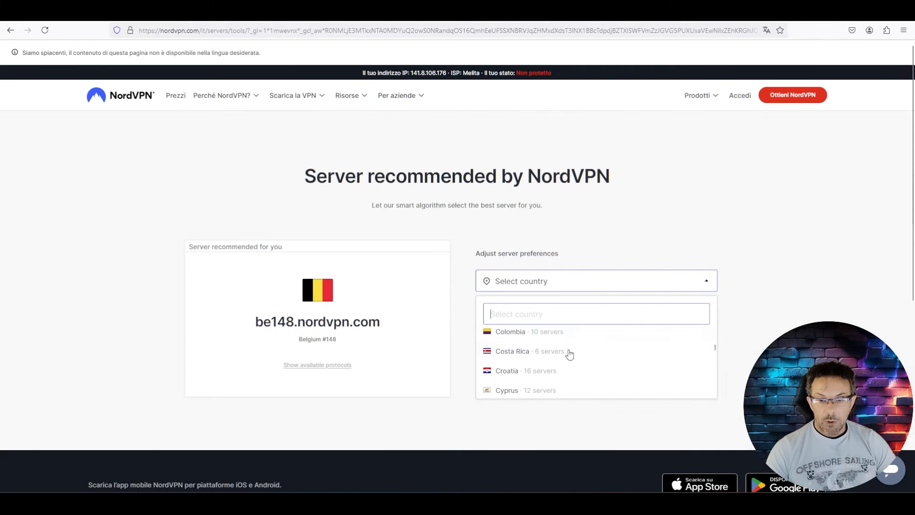
scroll(568, 372, down, 3)
scroll(568, 373, down, 2)
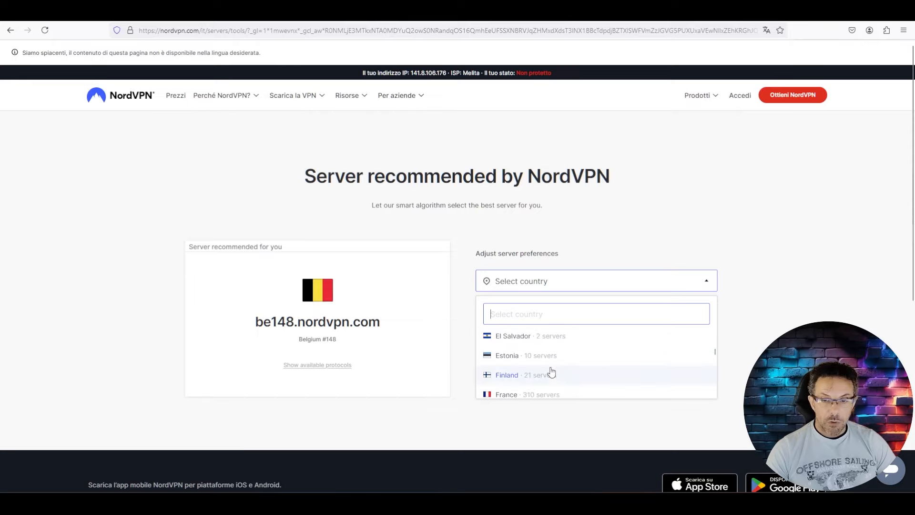
click(537, 375)
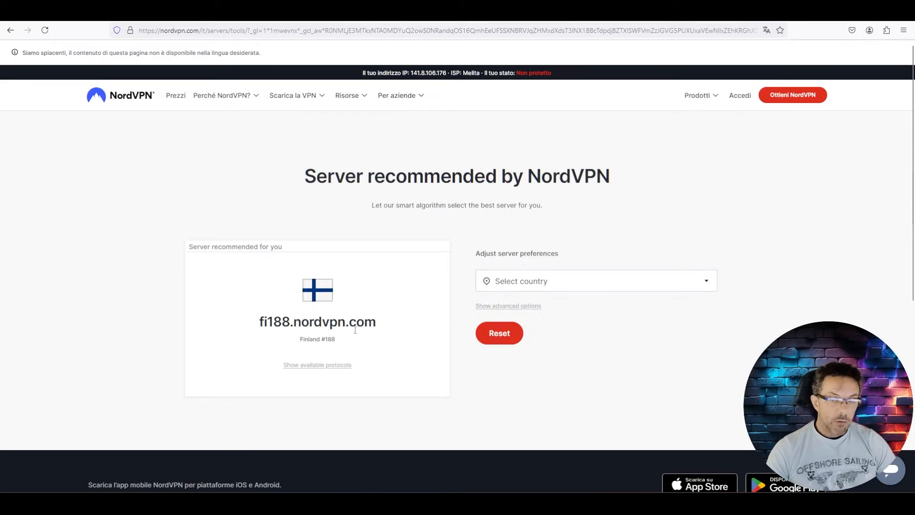
drag(381, 321, 231, 321)
right_click(285, 323)
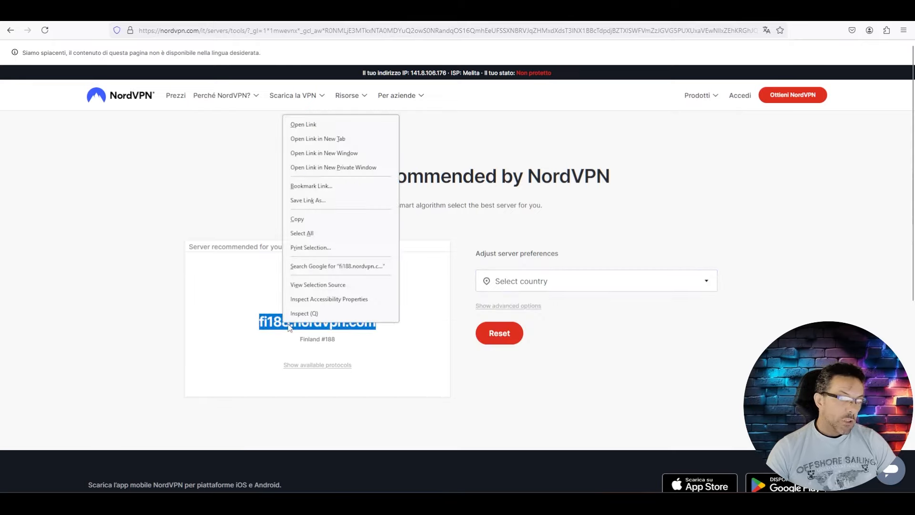
click(337, 218)
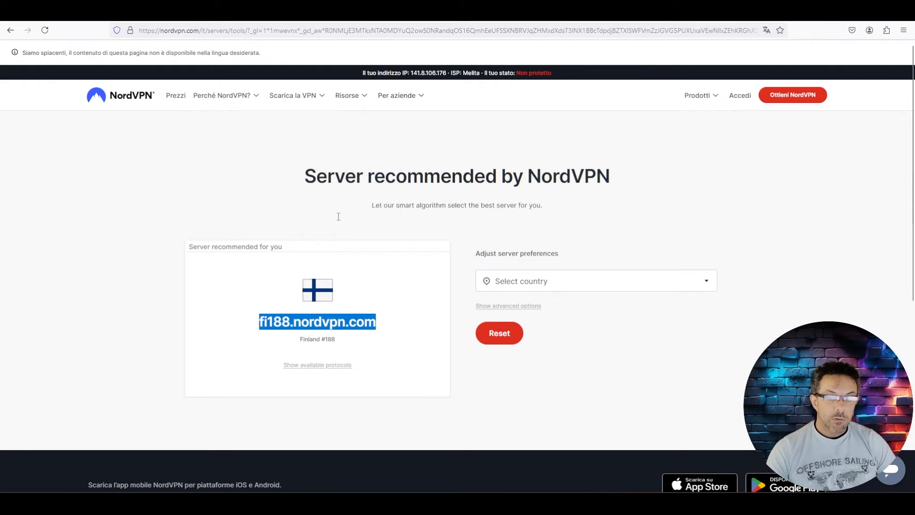
- Switch to WinBox and change the NordVPN IPsec peer's address to fi188.nordvpn.com, saving the peer
click(514, 503)
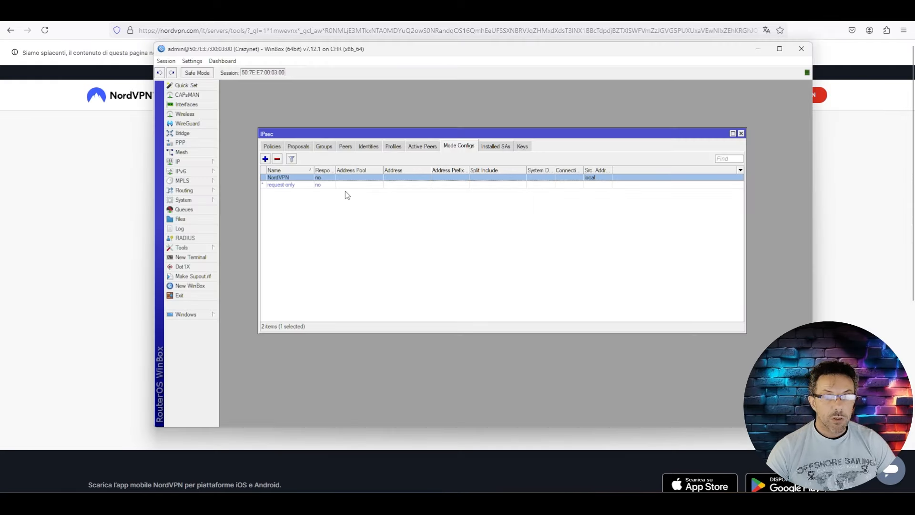
click(346, 146)
double_click(324, 179)
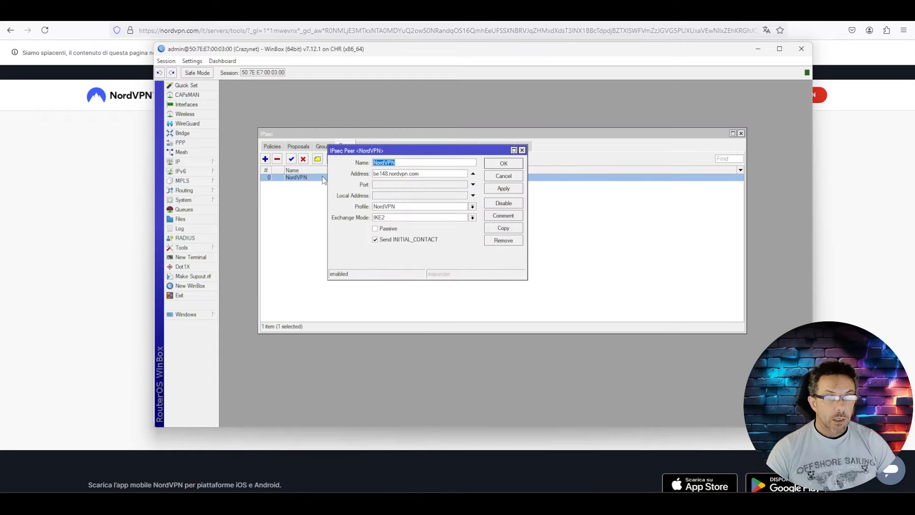
key(Tab)
key(ctrl+v)
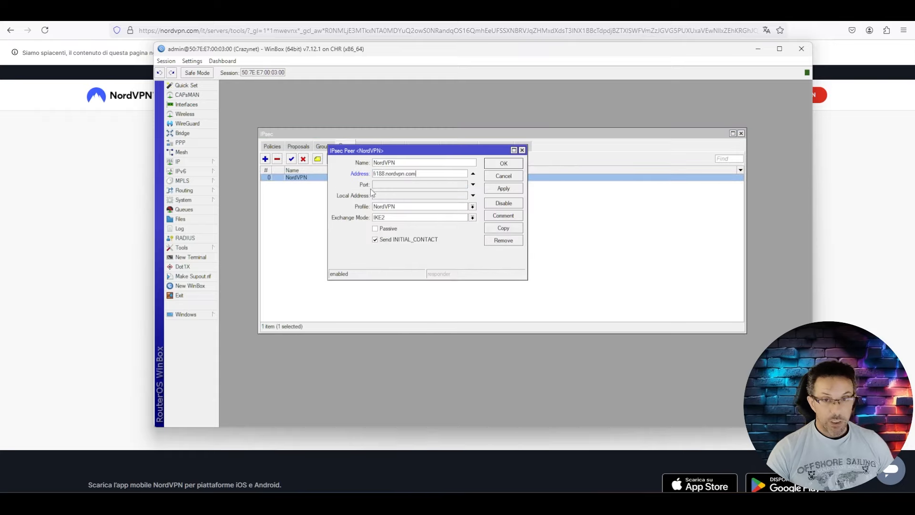
click(494, 193)
click(498, 167)
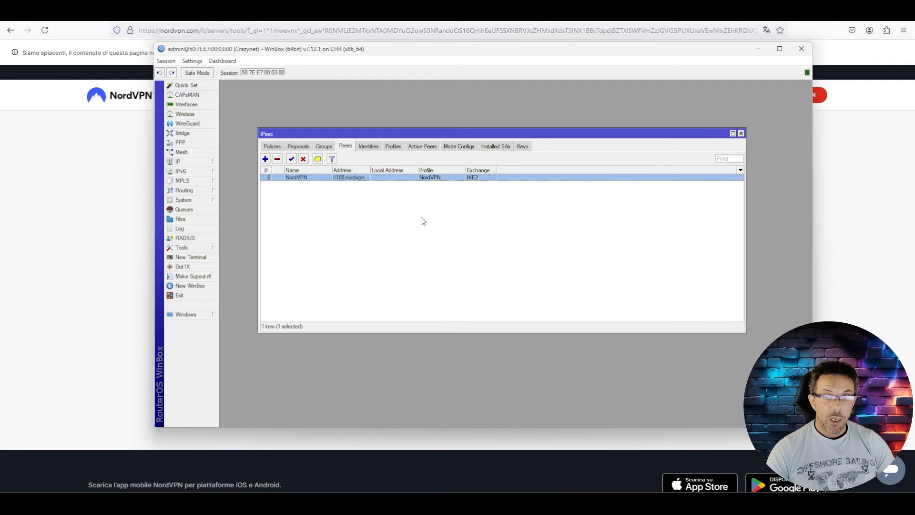
- Check the router log, and reload mioip.it in the QEMU Windows virtual machine to check the client's public IP
click(180, 229)
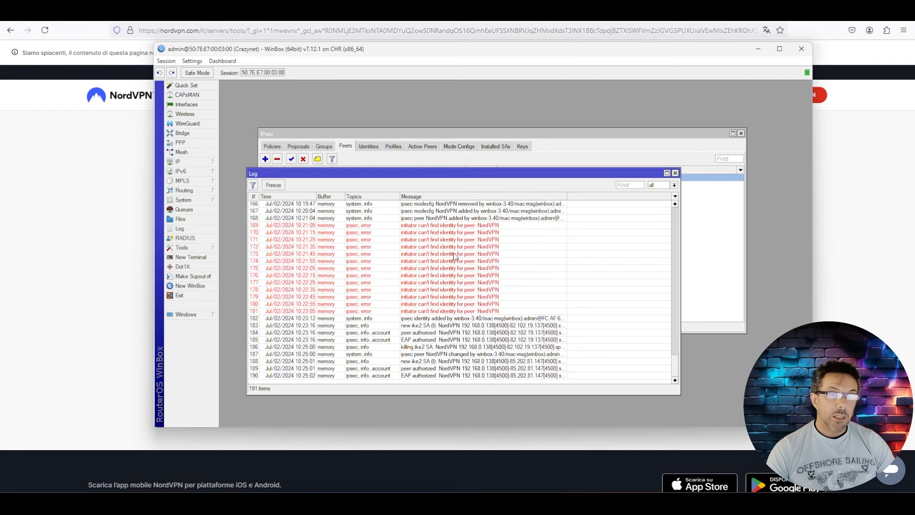
drag(413, 134, 494, 104)
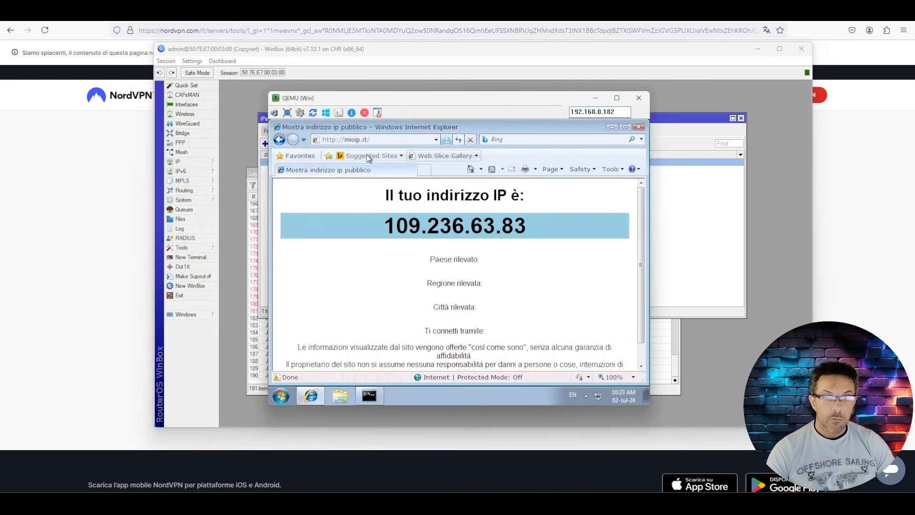
click(459, 141)
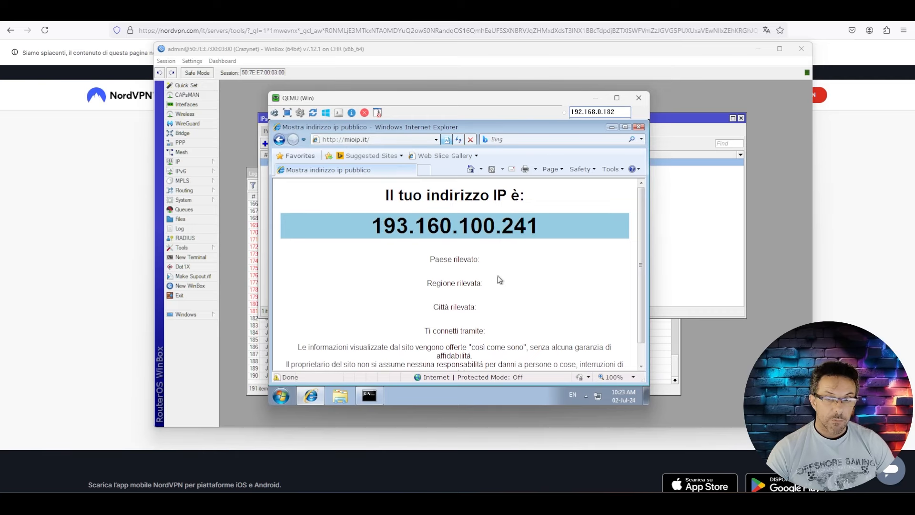
drag(550, 100, 0, 62)
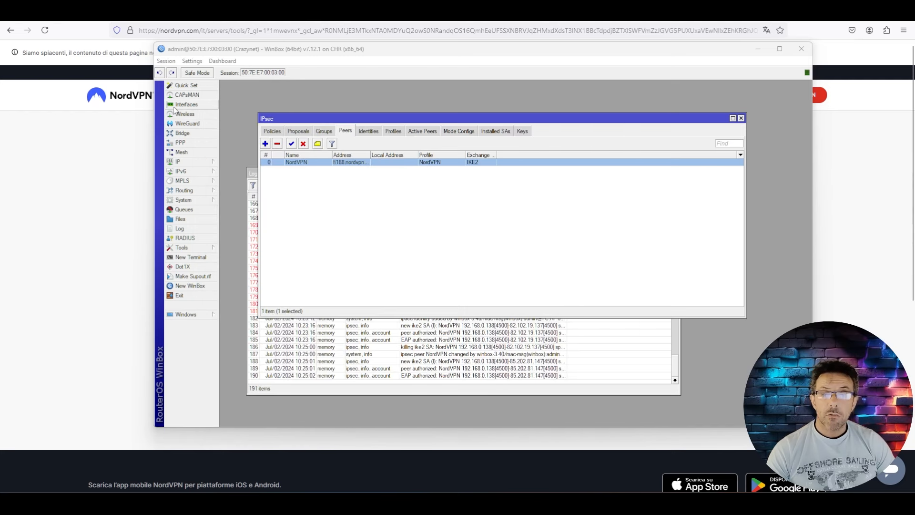
- Review the local entry in the router's firewall address lists
click(199, 158)
click(249, 232)
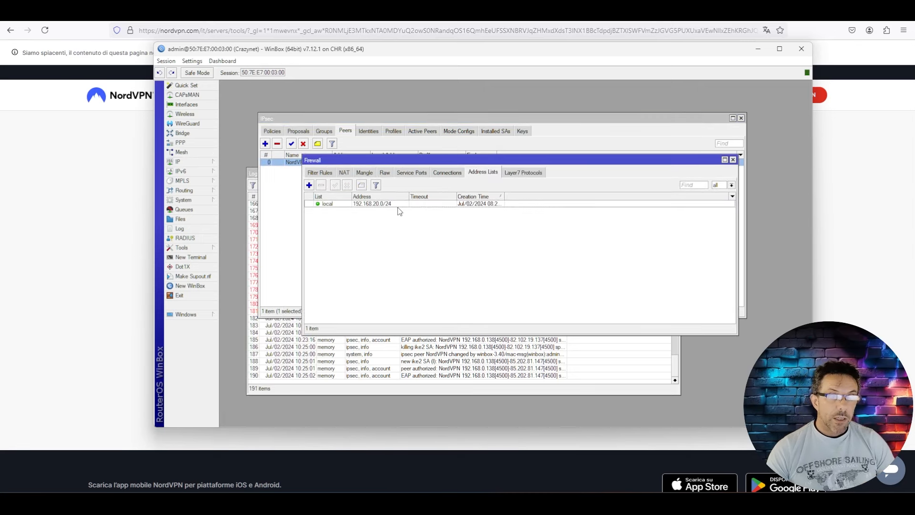
click(324, 204)
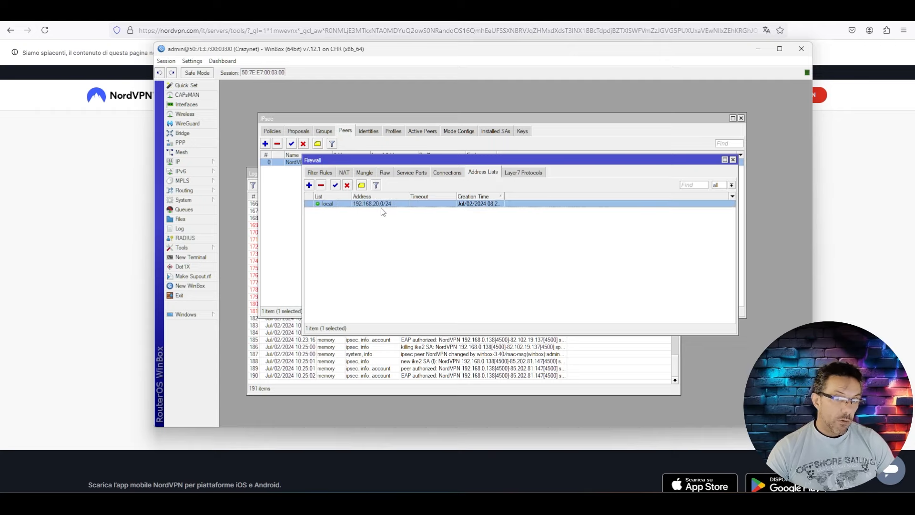
click(310, 185)
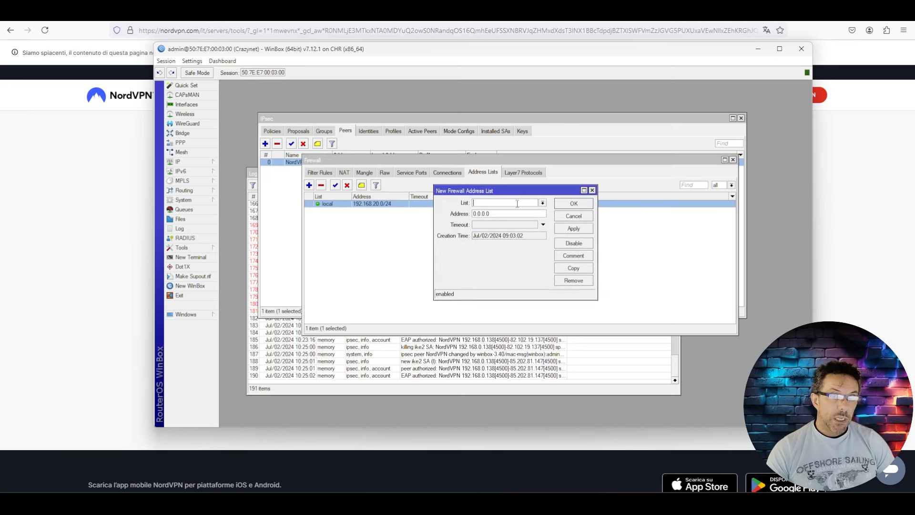
click(543, 203)
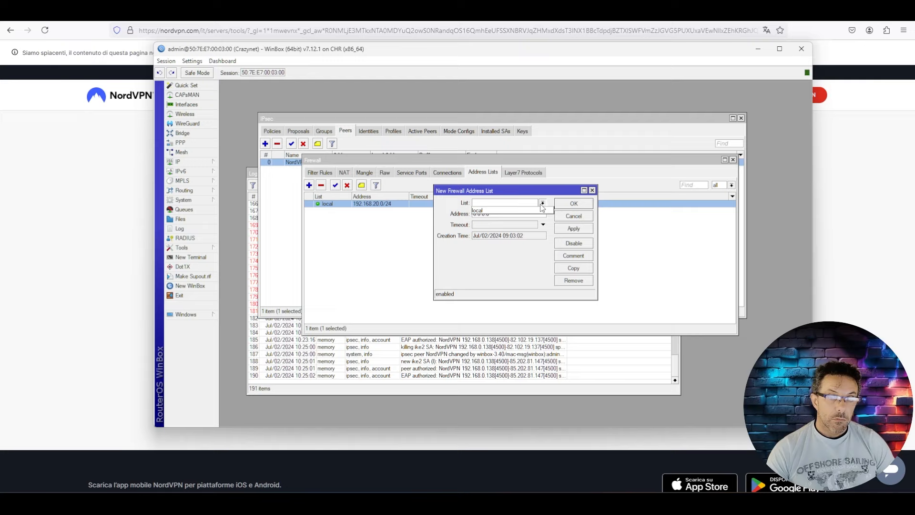
click(531, 210)
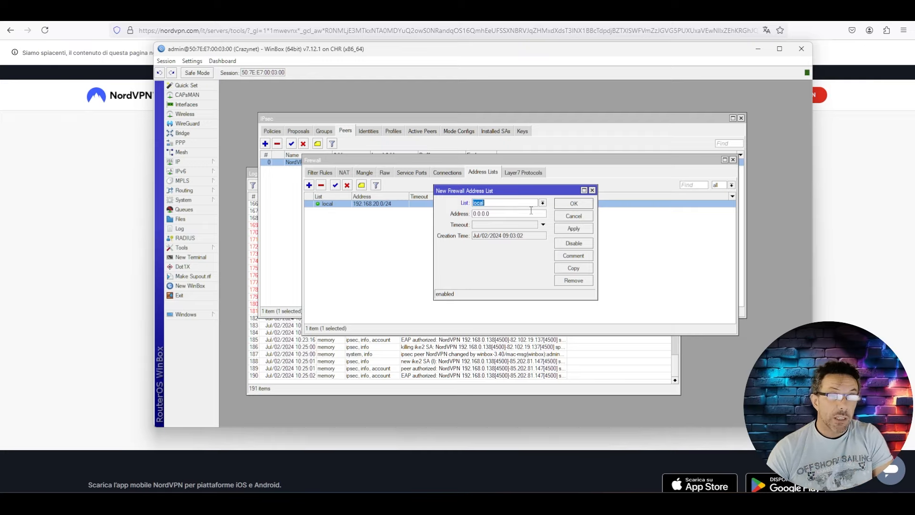
key(Tab)
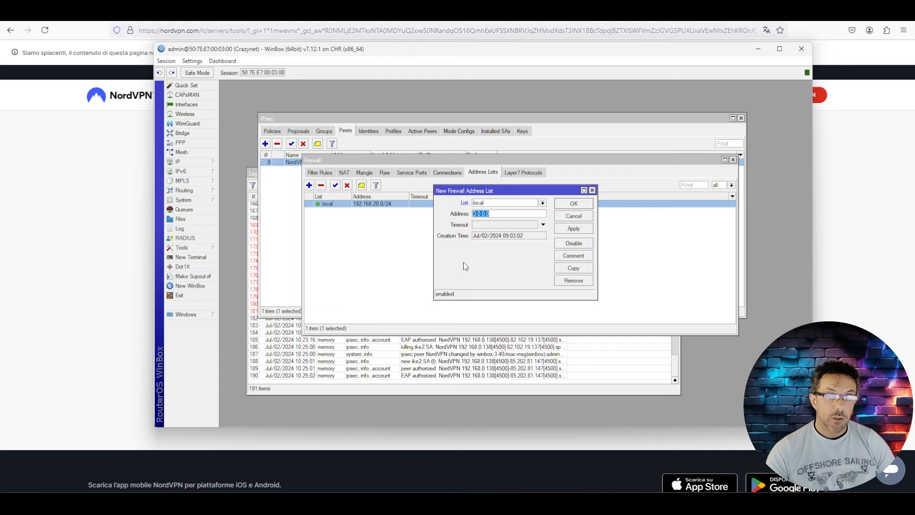
click(582, 215)
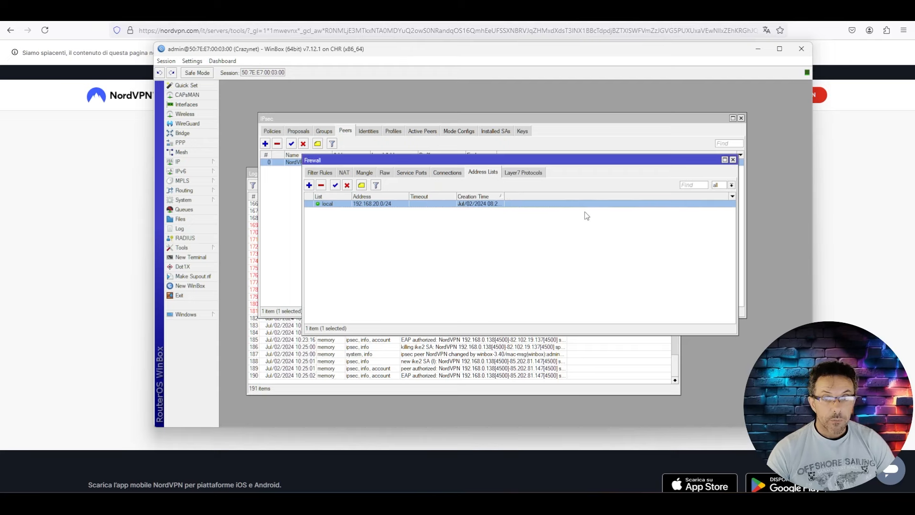
- Examine the firewall's NAT rules, including the dynamic IPsec mode-config rule, and close the firewall window
click(347, 172)
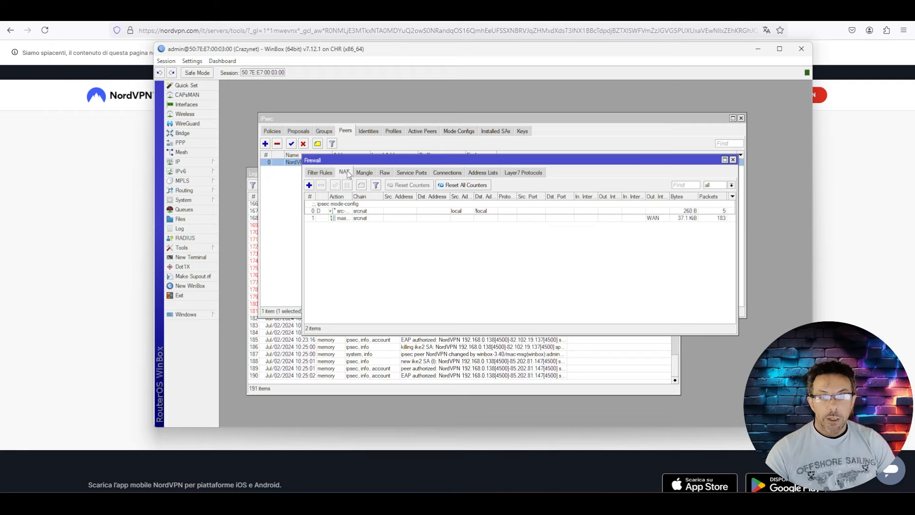
click(734, 161)
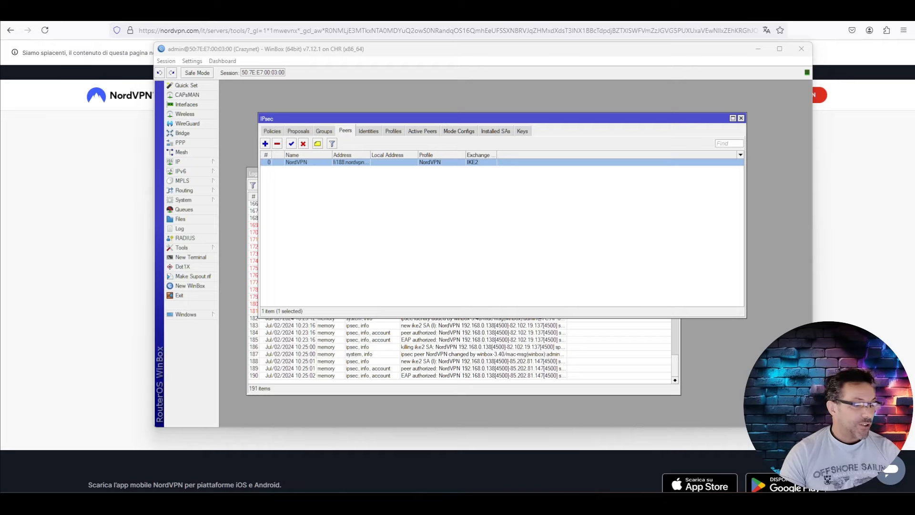
- Bring up the Windows virtual machine and Wireshark, and restart the Ethernet capture without saving the captured packets
drag(0, 141, 548, 58)
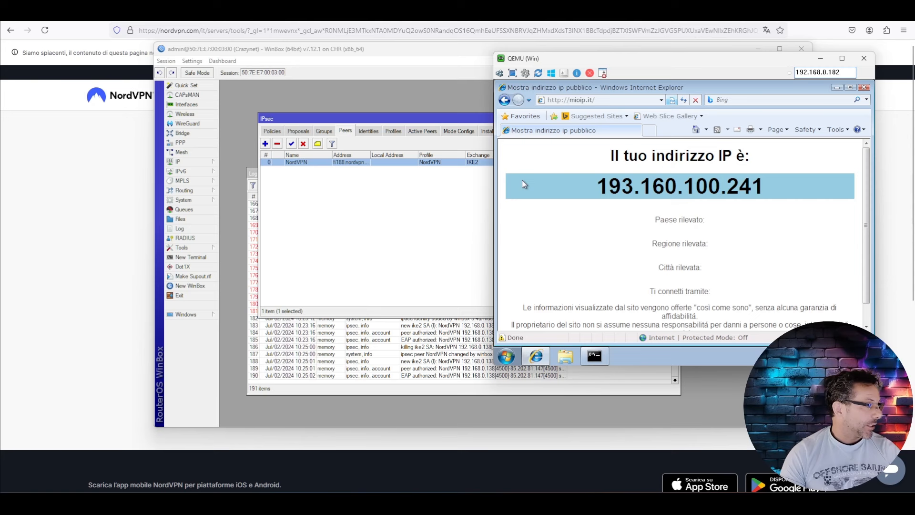
drag(0, 179, 380, 63)
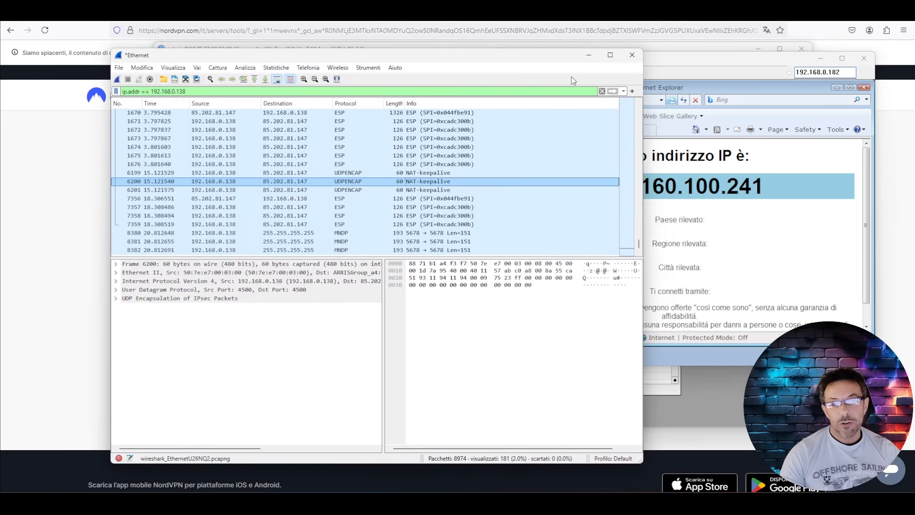
click(678, 64)
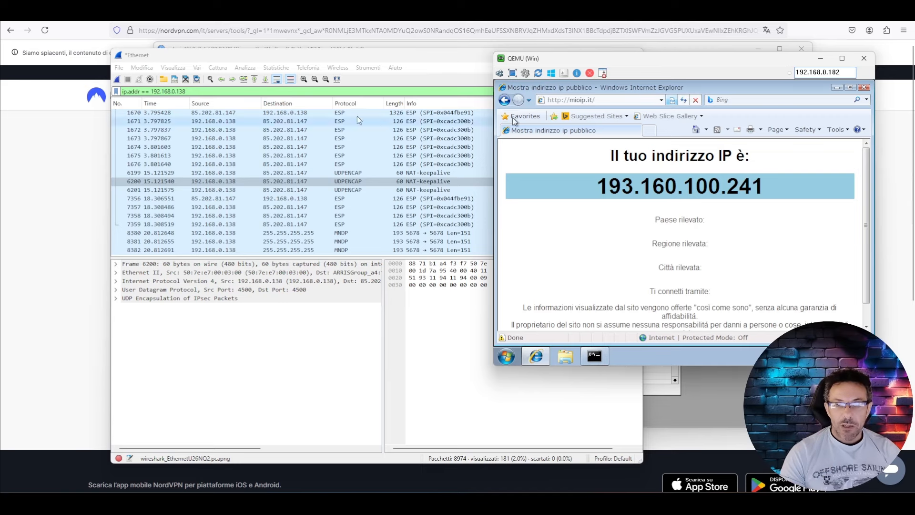
click(118, 81)
click(118, 80)
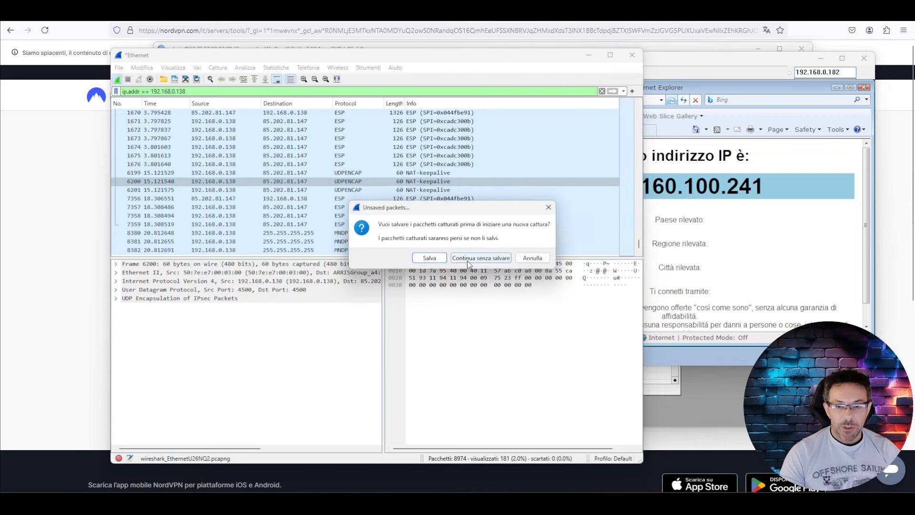
click(456, 263)
- In the Windows virtual machine, reload mioip.it and open google.com in a new tab to generate traffic for the capture
click(665, 84)
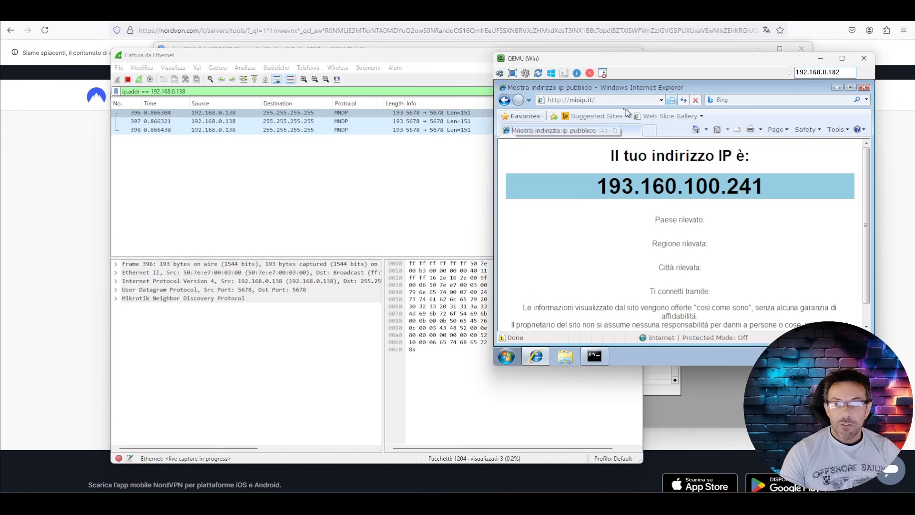
click(682, 101)
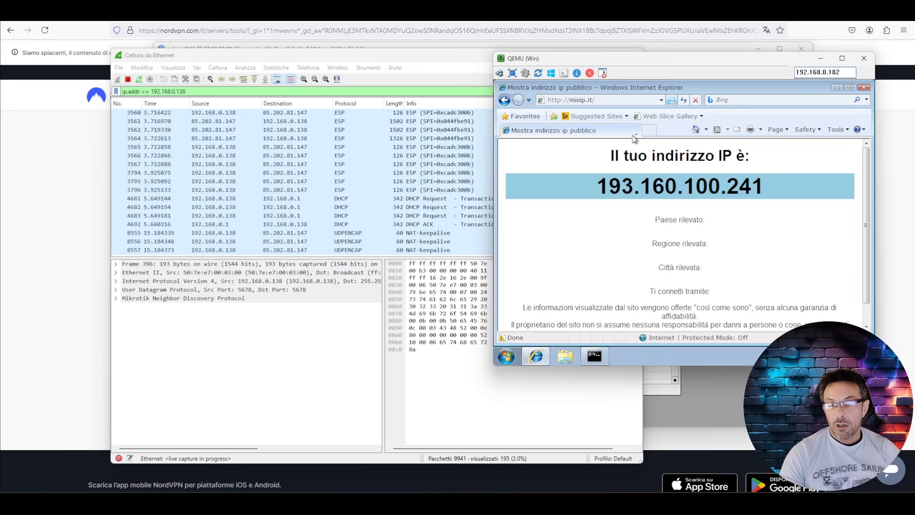
click(648, 131)
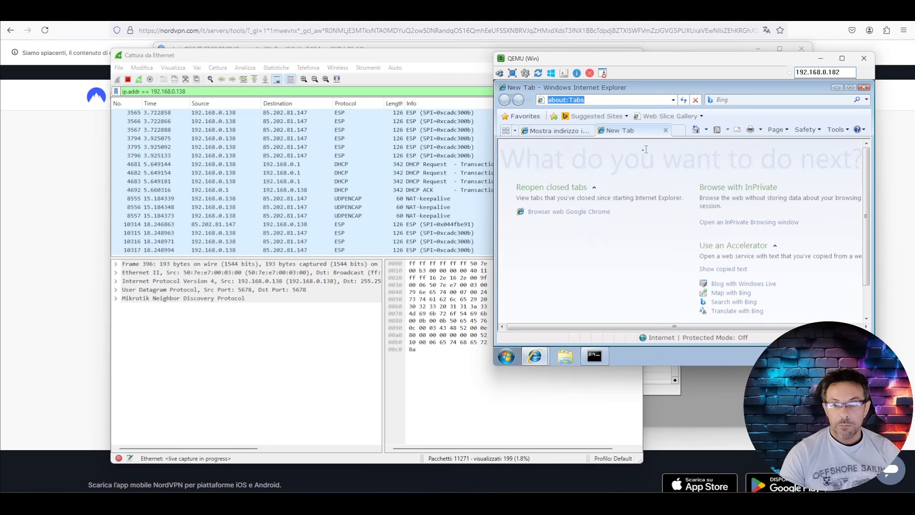
text(google.com)
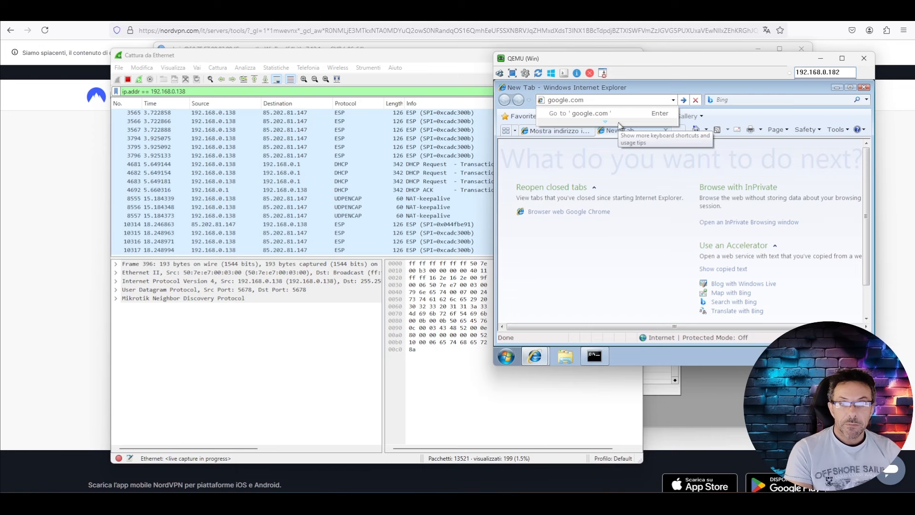
key(Return)
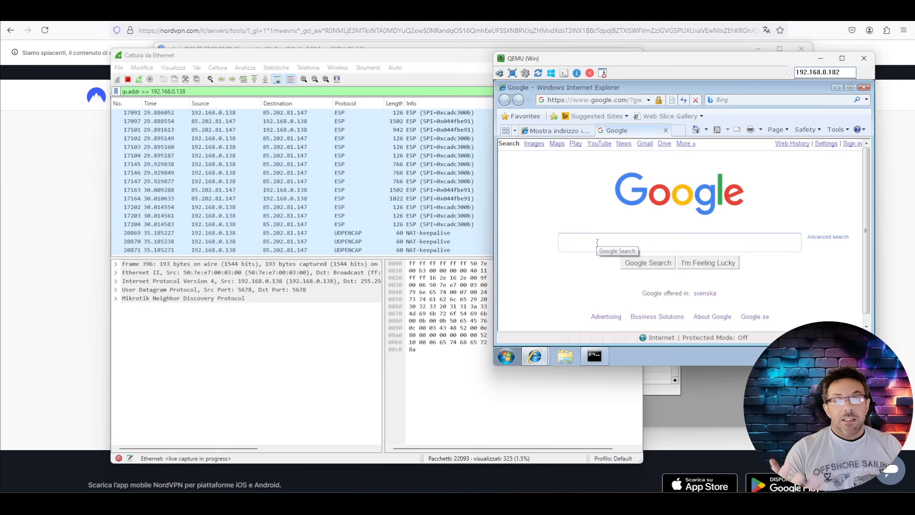
- Switch back to WinBox and disable the NordVPN IPsec peer
click(705, 406)
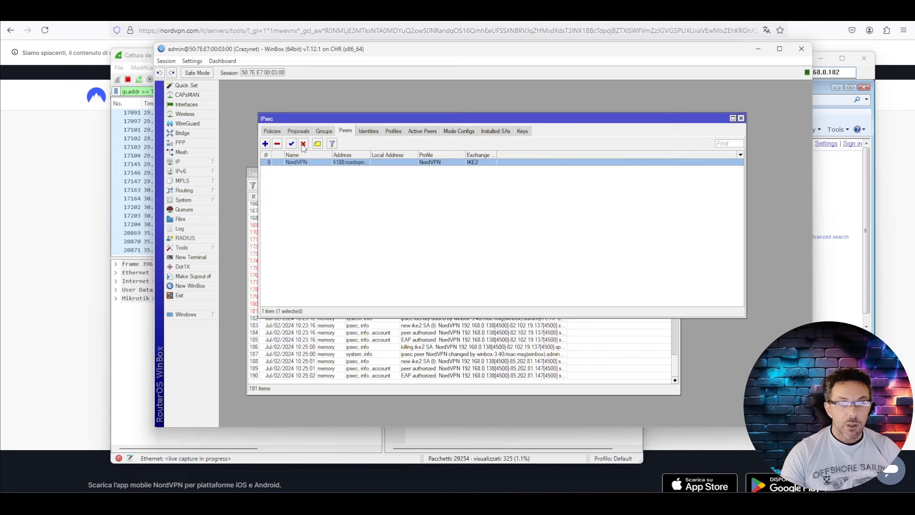
click(316, 199)
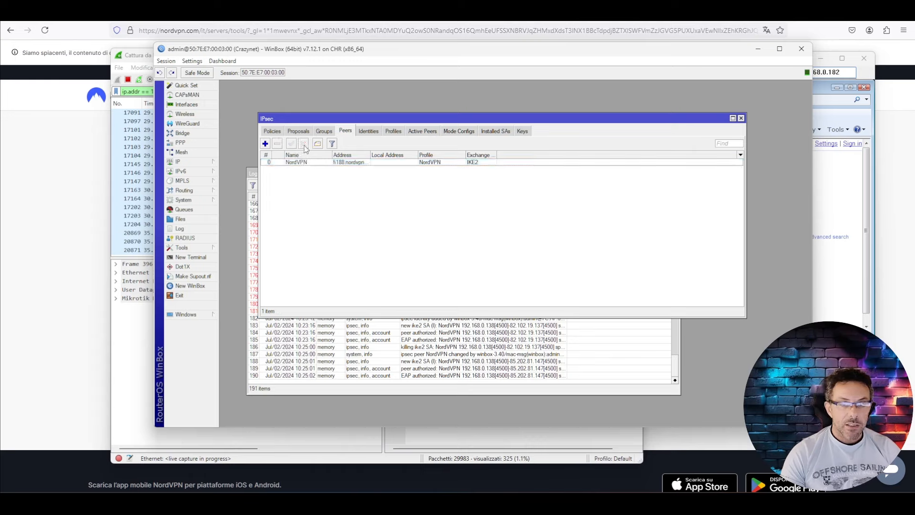
click(314, 163)
click(304, 144)
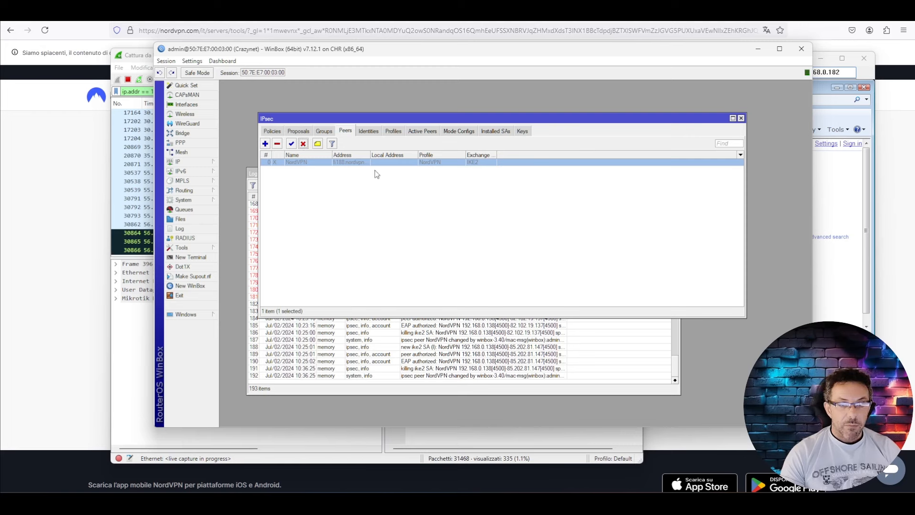
- Check the latest IPsec log entry, minimize WinBox, and reload mioip.it in the Windows virtual machine to check the public IP
click(562, 377)
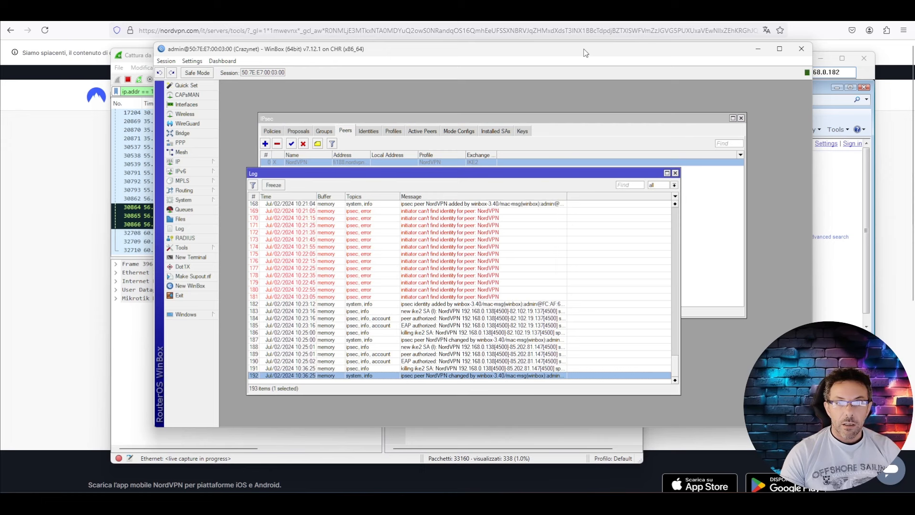
click(758, 48)
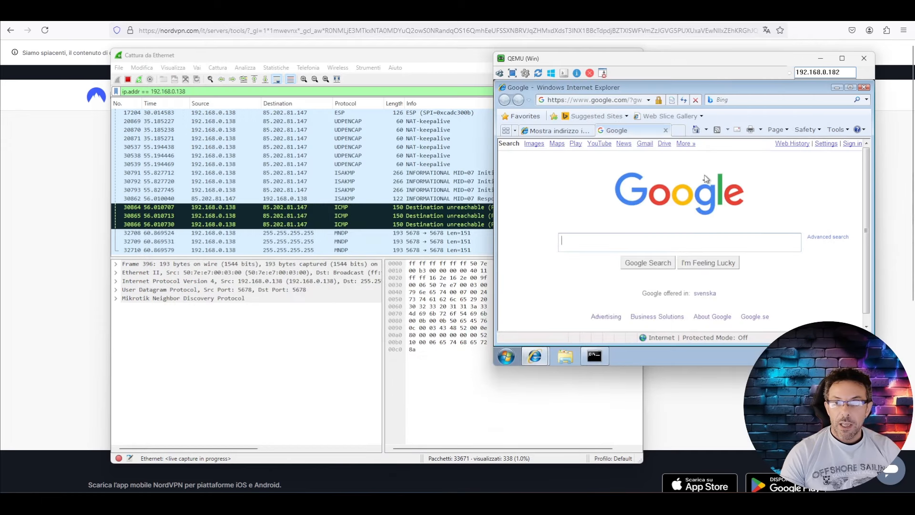
click(574, 131)
click(684, 100)
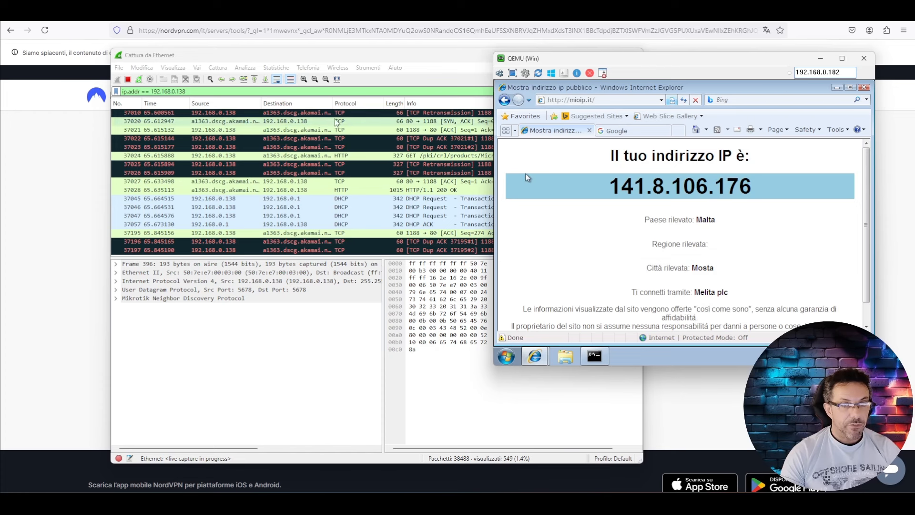
- In Wireshark, widen the Destination column and stop the capture to examine the destinations and protocols of the captured packets
click(317, 63)
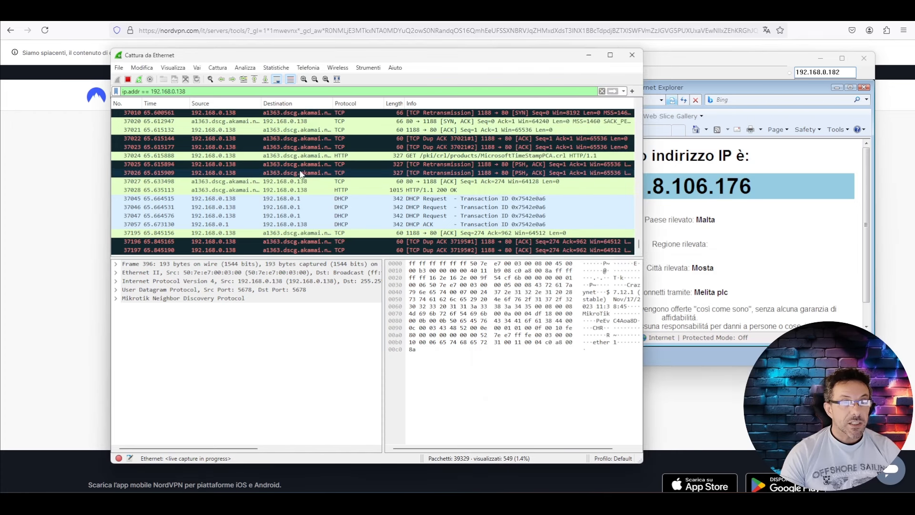
drag(332, 103, 388, 104)
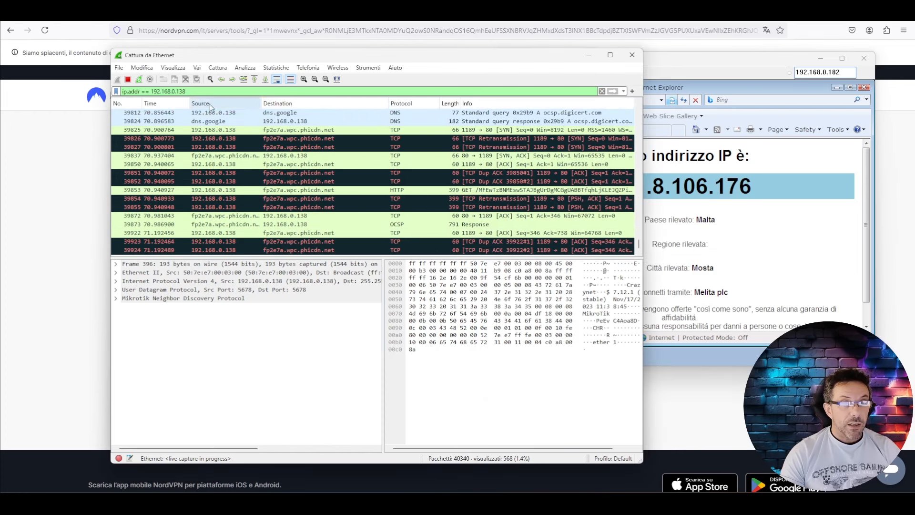
click(128, 79)
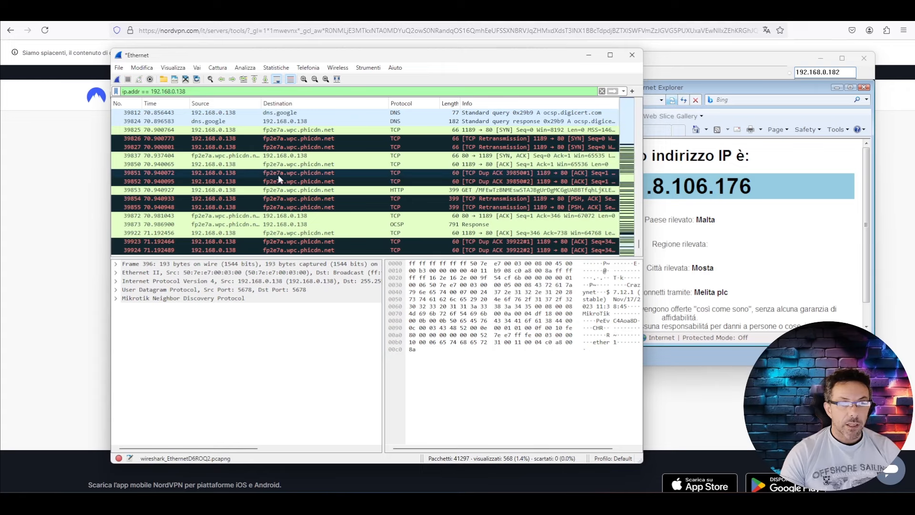
scroll(276, 191, up, 3)
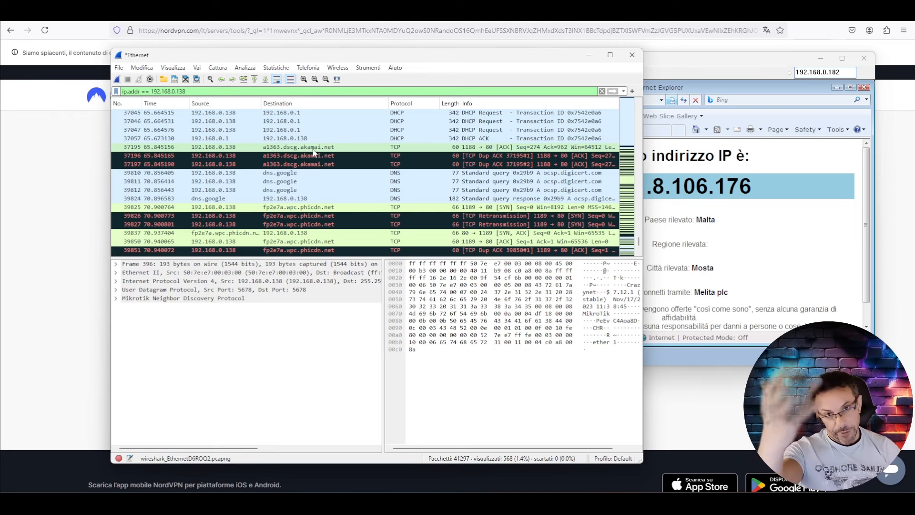
scroll(313, 153, down, 3)
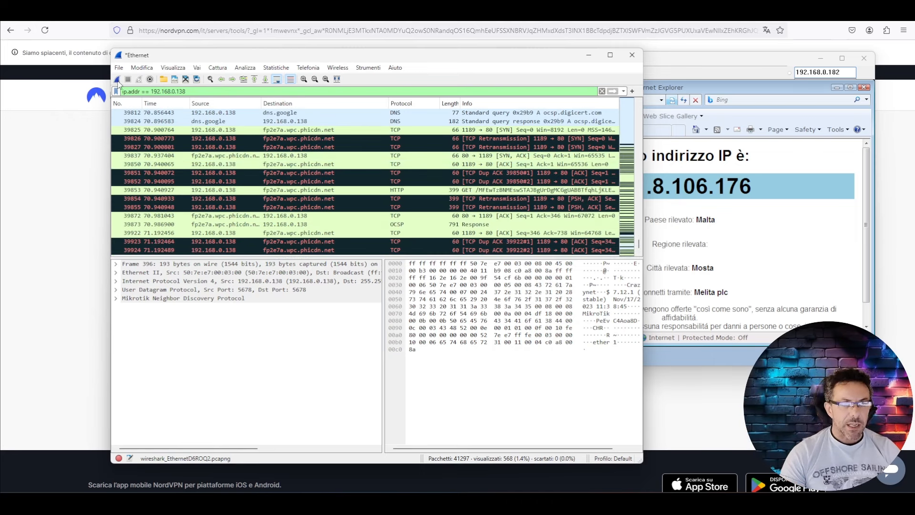
- Start a new Wireshark capture without saving the old packets, and open timi.it in the virtual machine's Google tab
click(117, 79)
click(482, 251)
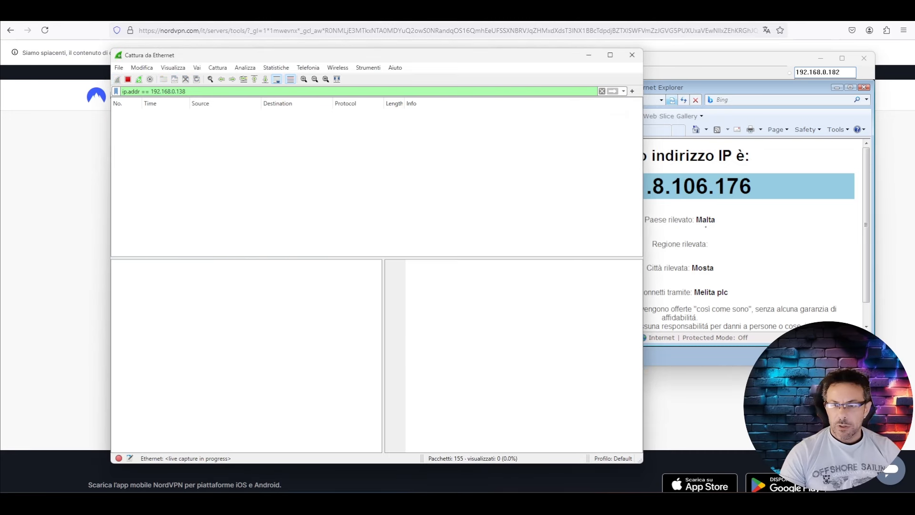
click(682, 174)
click(626, 130)
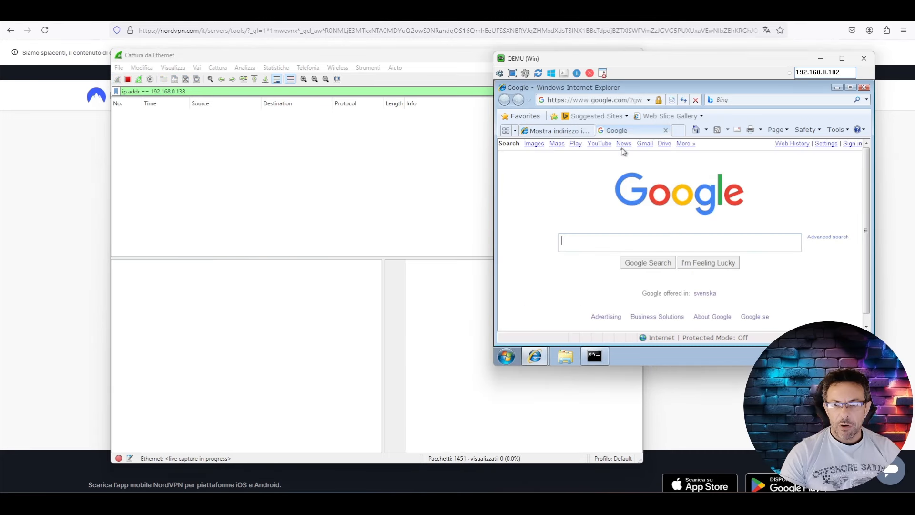
click(605, 101)
text(timi.it)
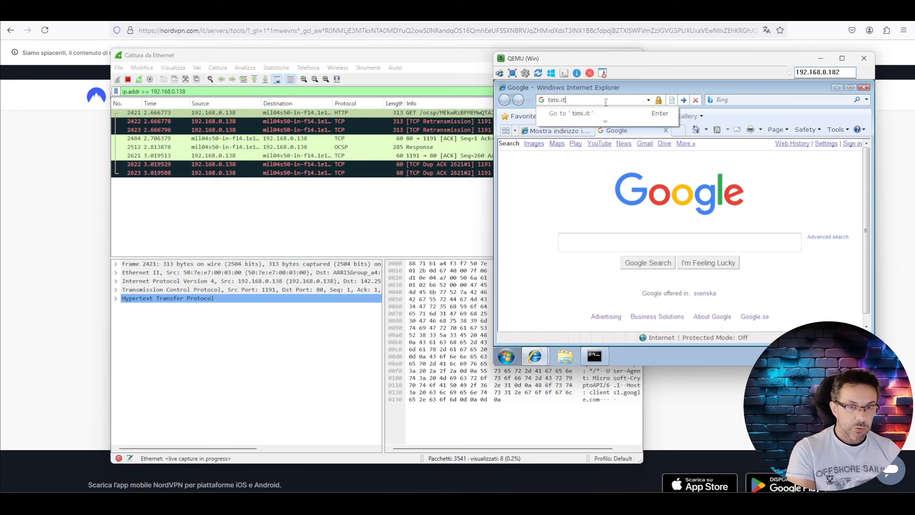
key(Return)
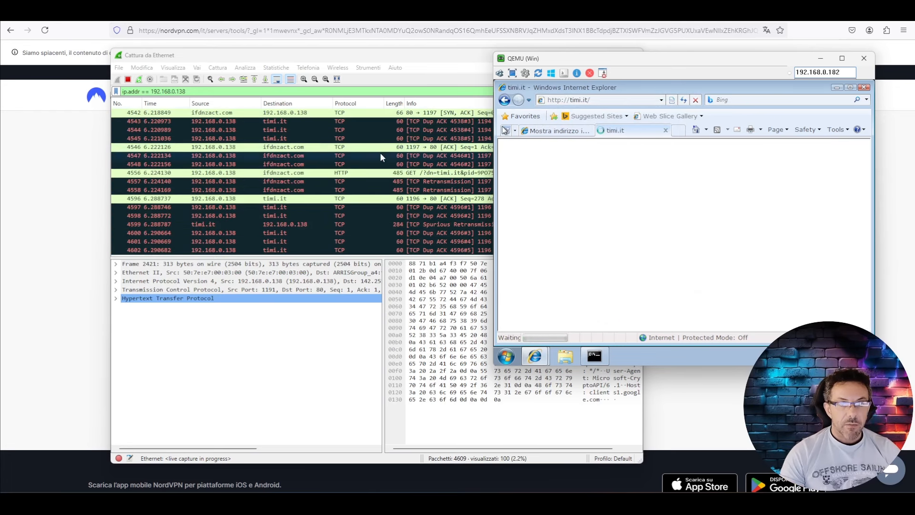
- Stop the Wireshark capture and examine the packets exchanged with timi.it while the VPN peer is disabled
click(317, 183)
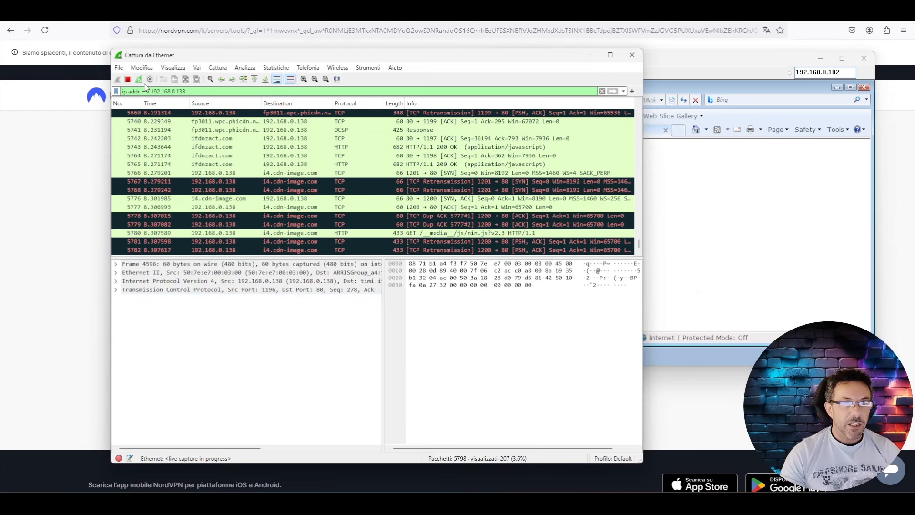
key(ctrl+e)
scroll(332, 177, up, 15)
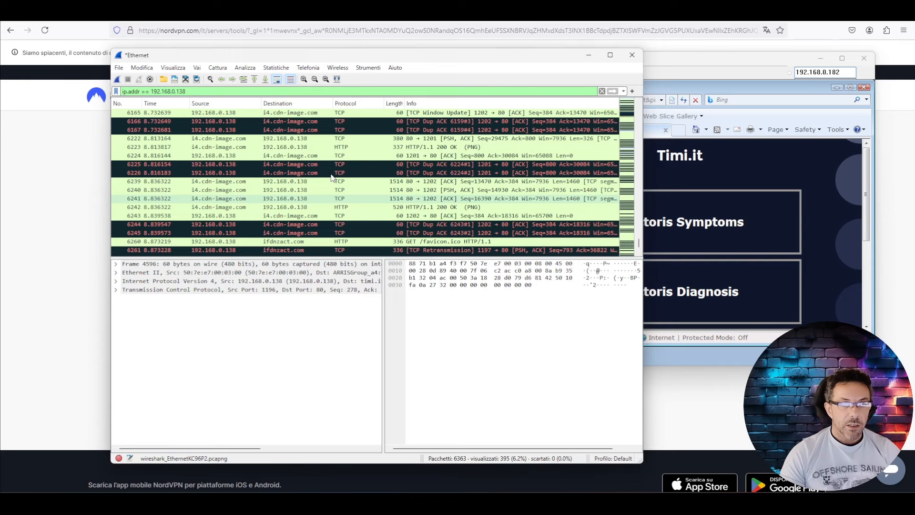
scroll(330, 176, up, 20)
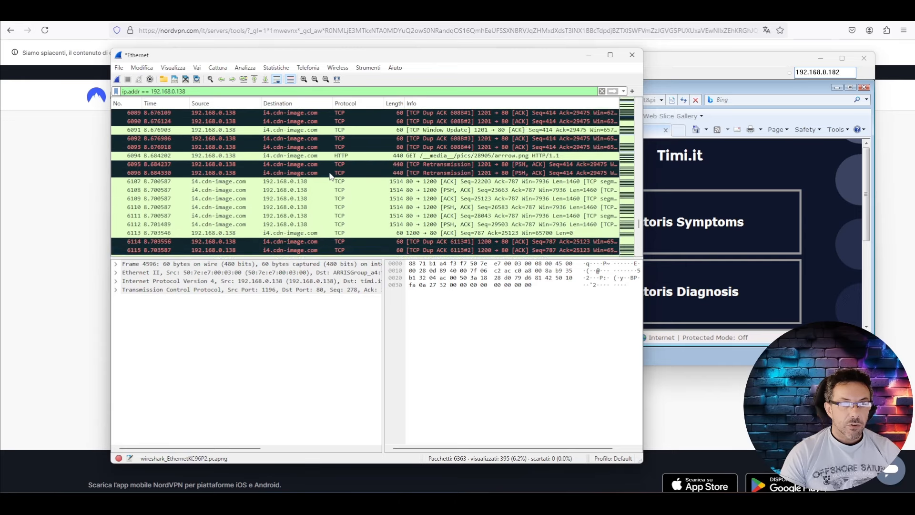
scroll(327, 173, up, 20)
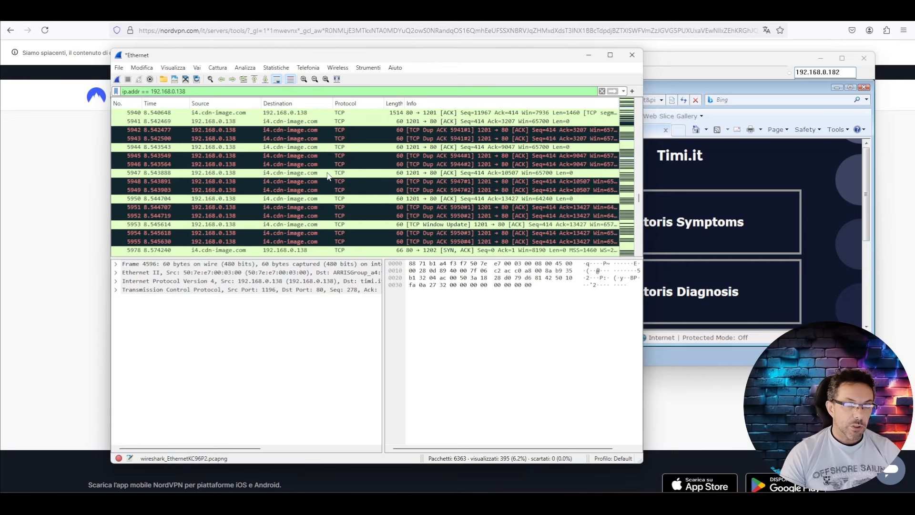
scroll(327, 175, up, 20)
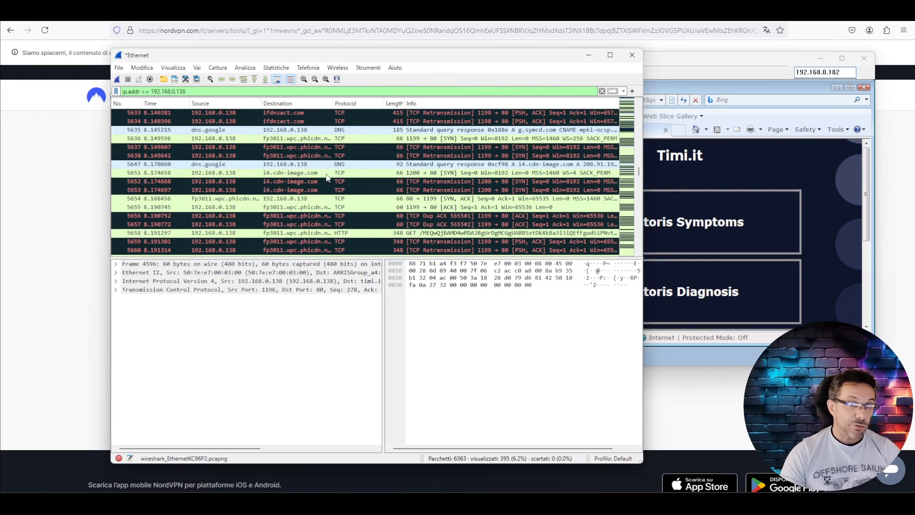
scroll(326, 173, up, 20)
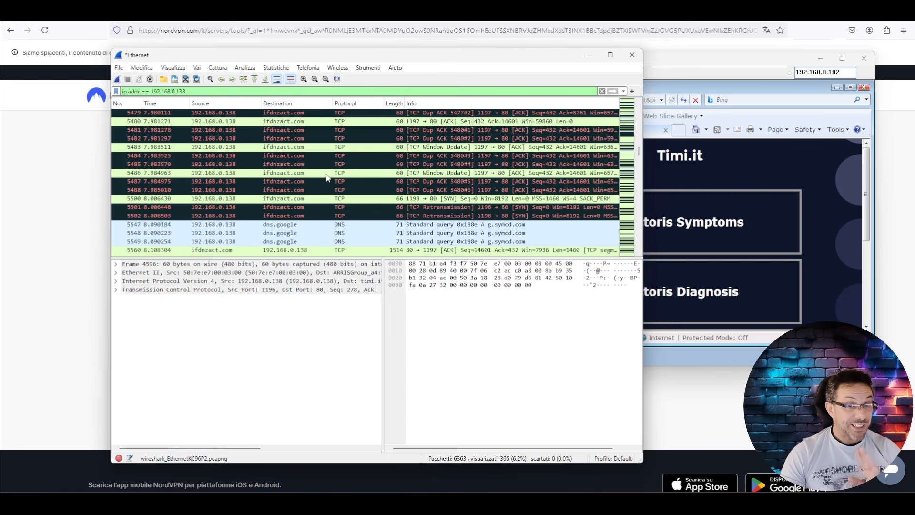
scroll(326, 178, down, 3)
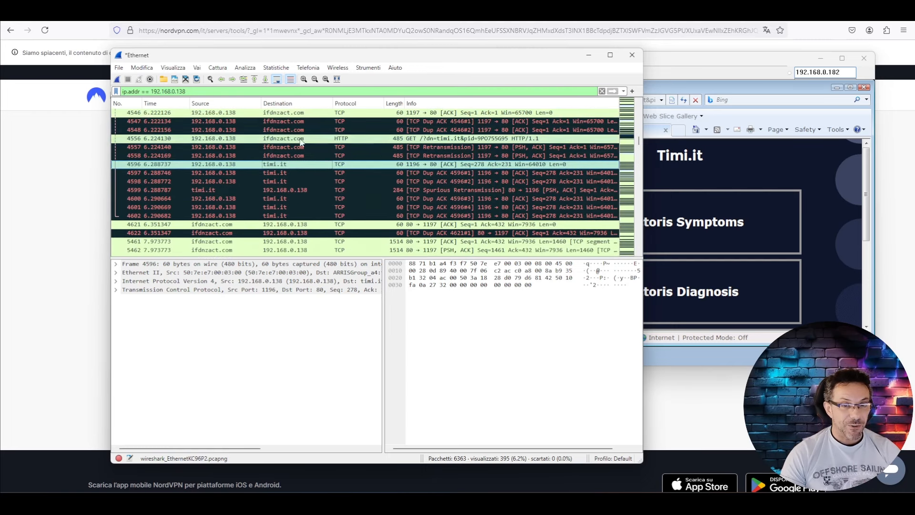
click(297, 181)
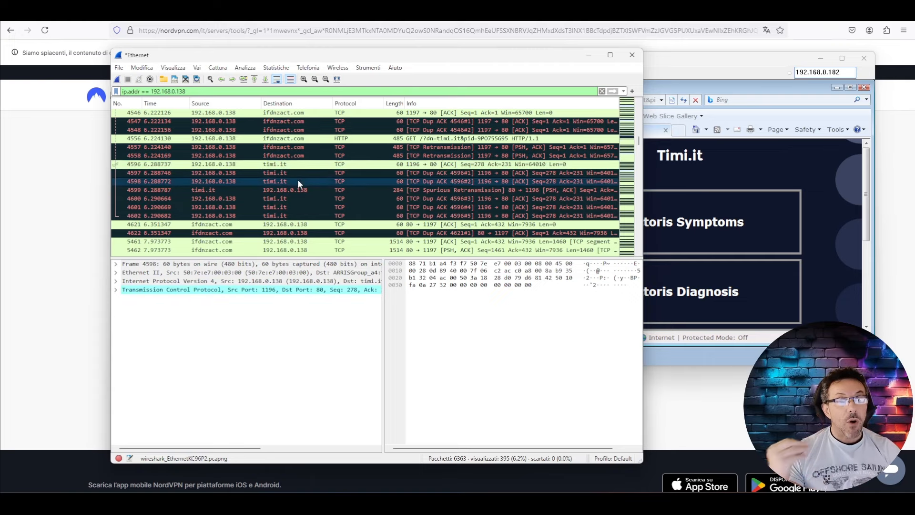
- Return to WinBox, re-enable the NordVPN IPsec peer, and minimize the WinBox window
click(694, 69)
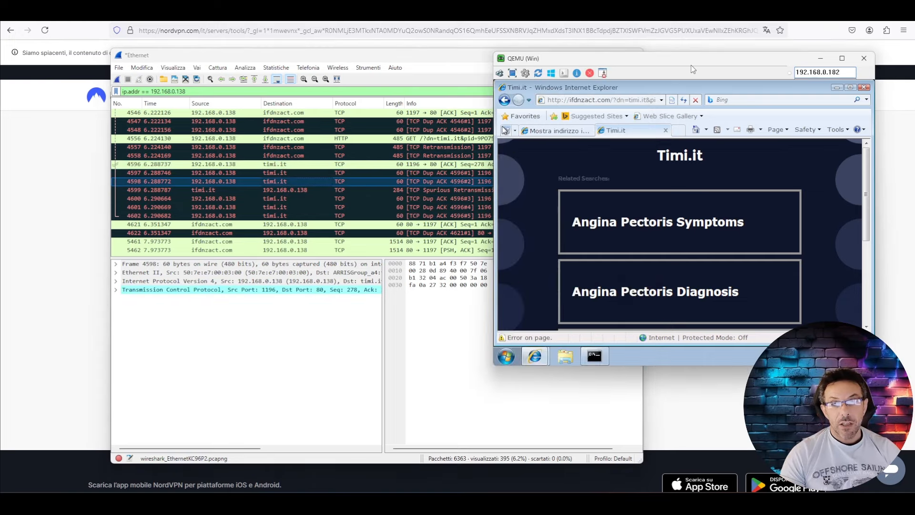
click(636, 455)
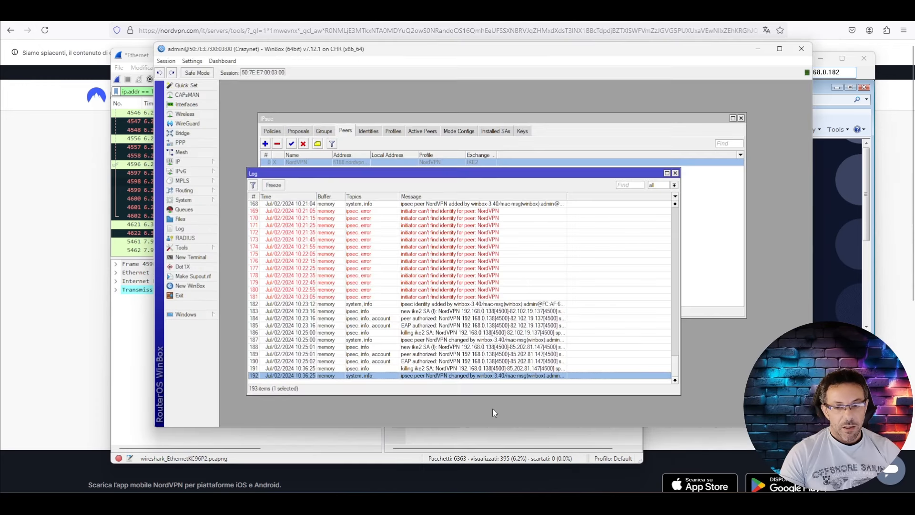
click(342, 133)
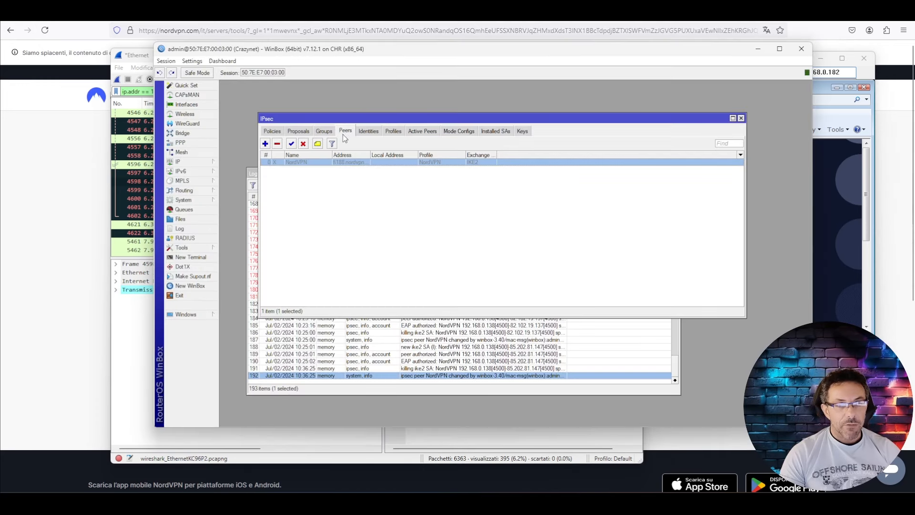
click(291, 144)
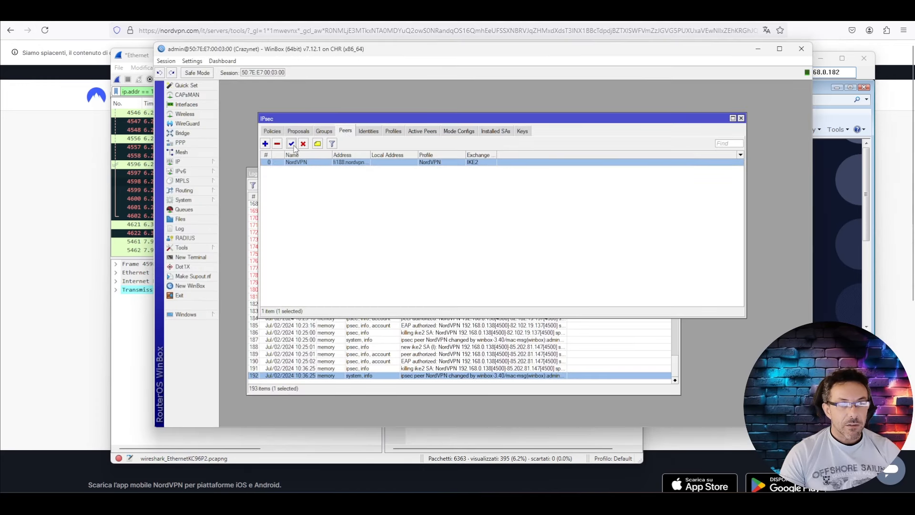
click(758, 49)
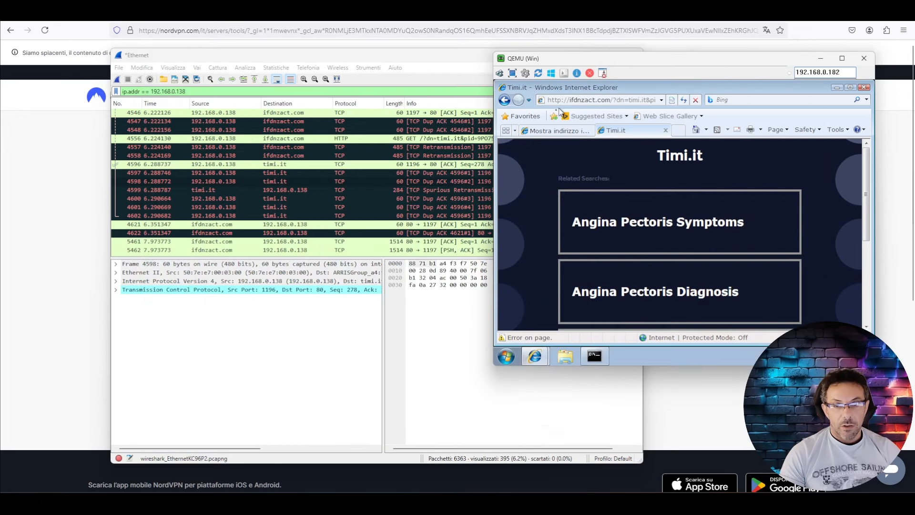
- Reload mioip.it in the virtual machine to check the public IP, and start a new Wireshark capture without saving the old packets
click(542, 130)
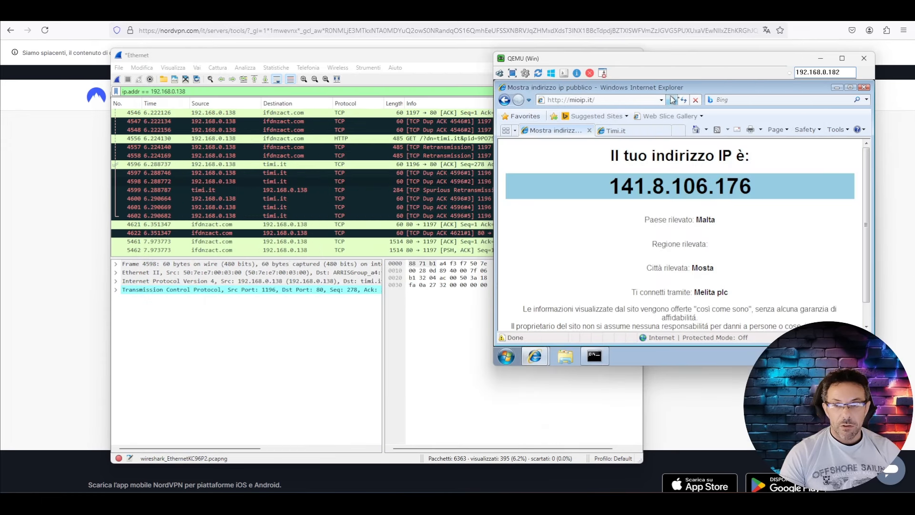
click(683, 100)
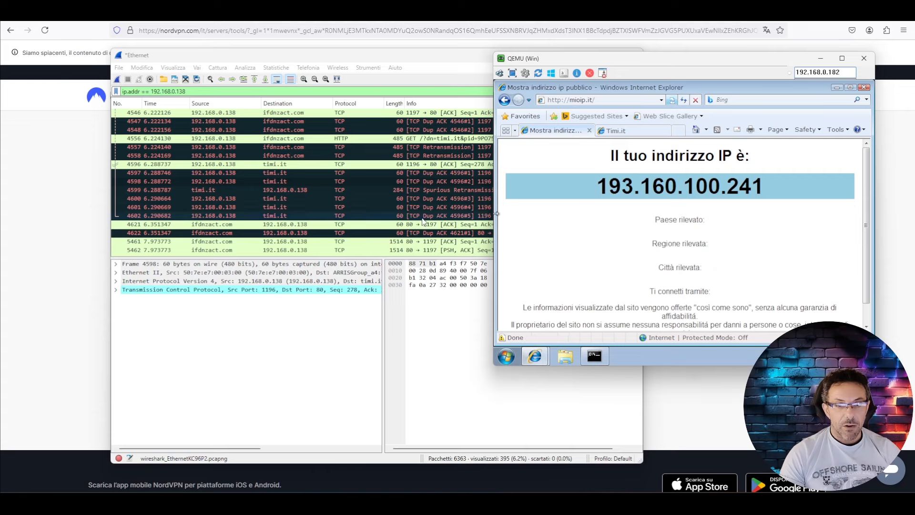
click(117, 79)
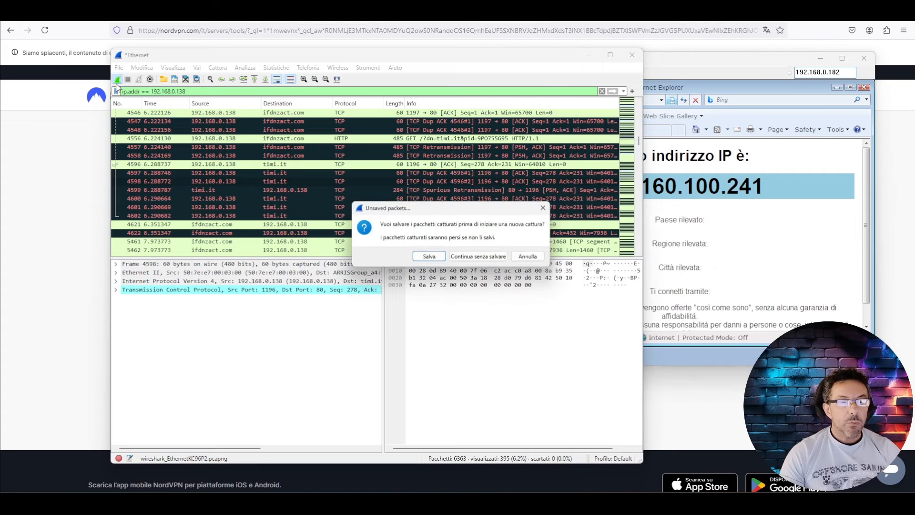
click(480, 258)
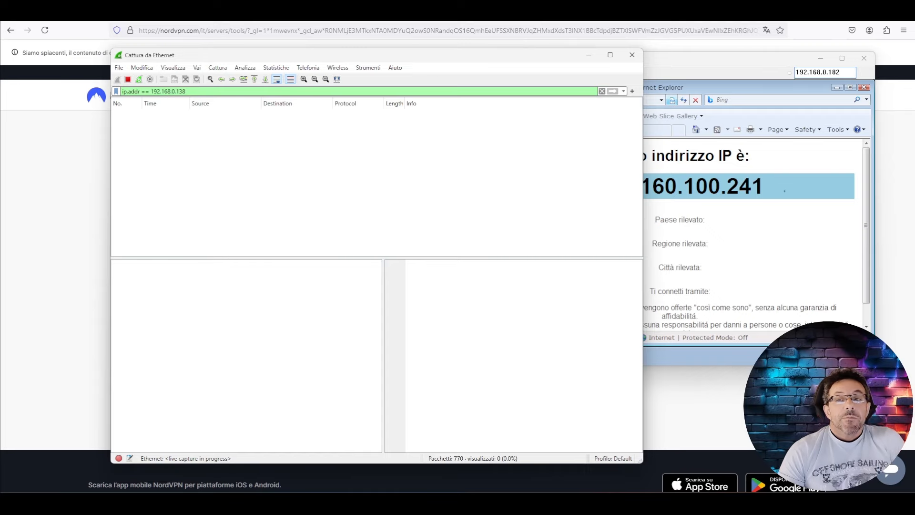
- Switch to the Timi.it tab in the virtual machine, check the traffic in Wireshark, and minimize Wireshark
click(784, 191)
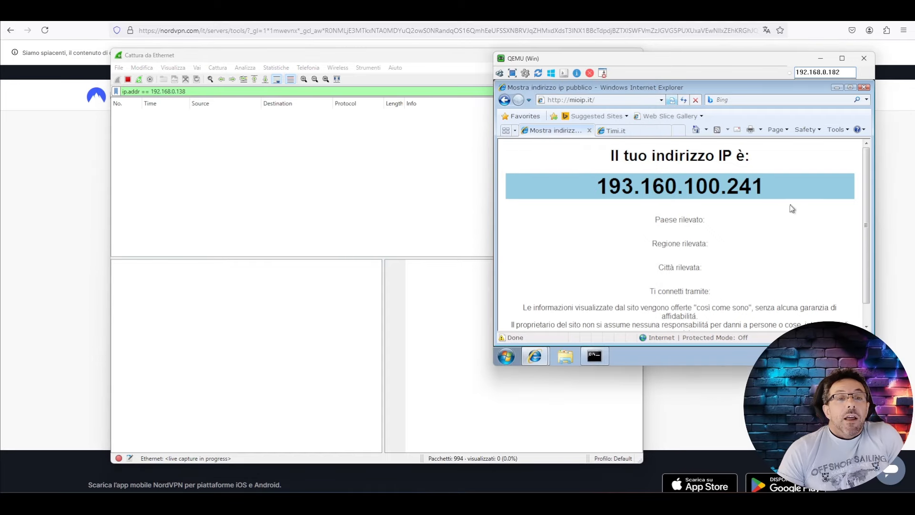
click(632, 129)
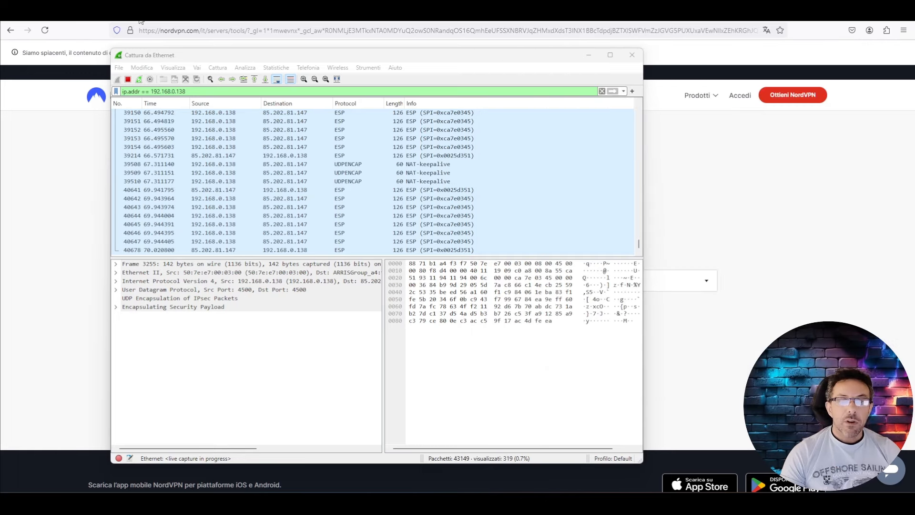
click(587, 56)
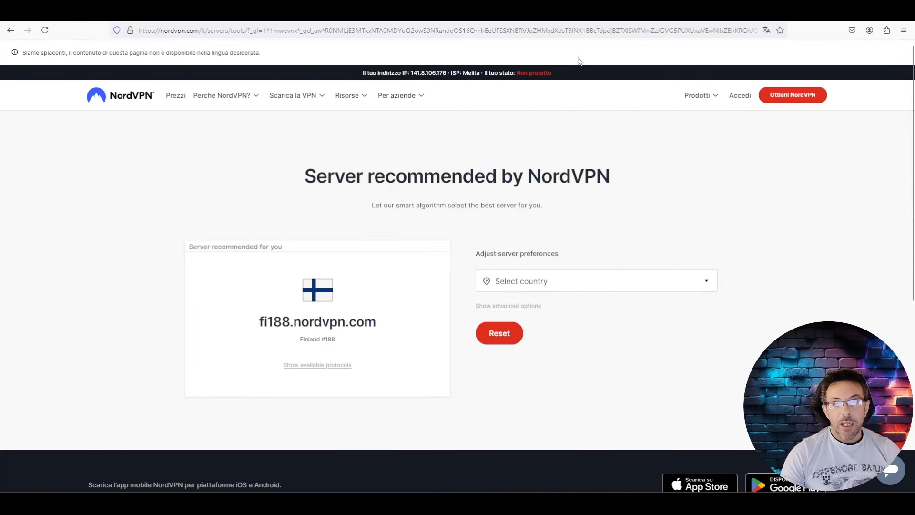